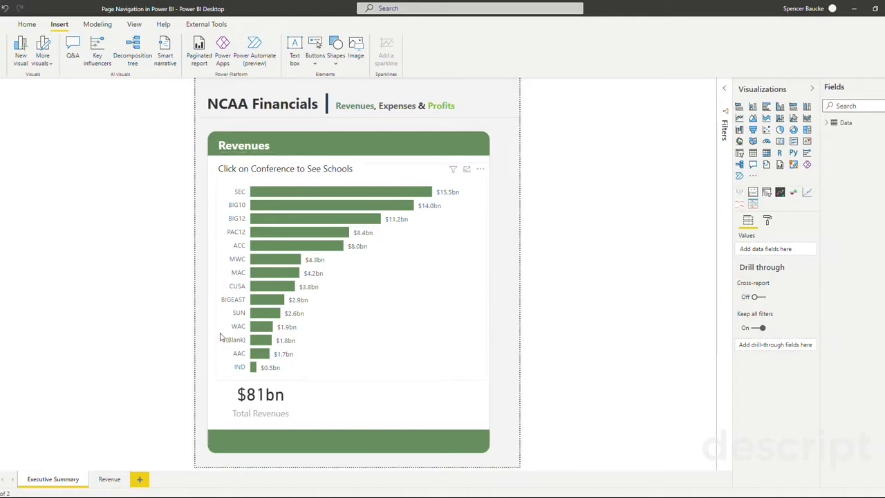
Preview the Revenue page, then place a right-arrow button beside the $81bn total on Executive Summary
{"action": "left_click", "coordinate": [109, 480]}
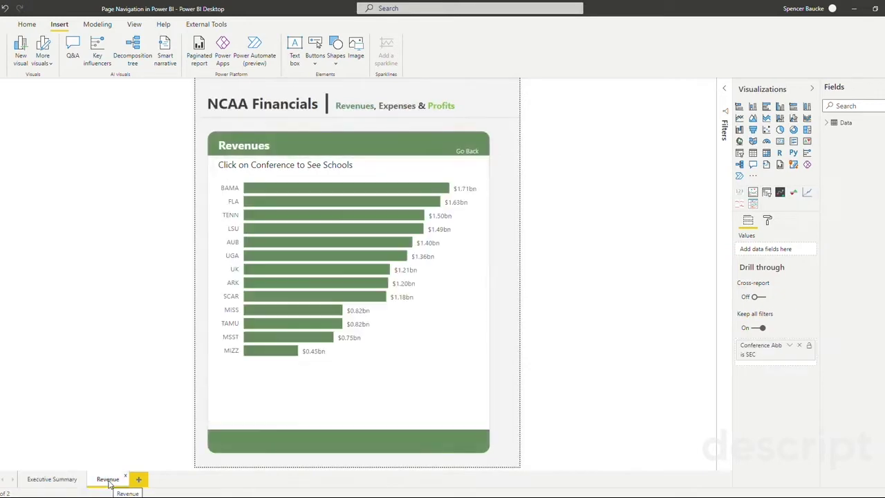
{"action": "left_click", "coordinate": [53, 480]}
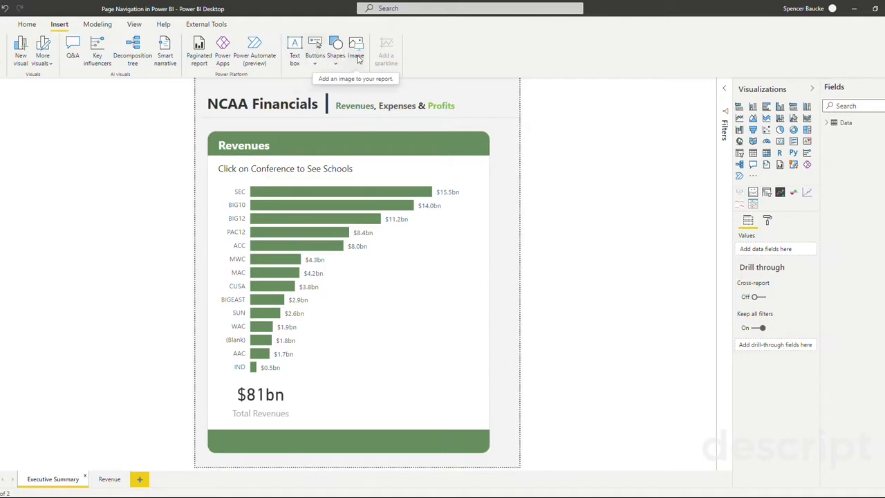
{"action": "left_click", "coordinate": [314, 58]}
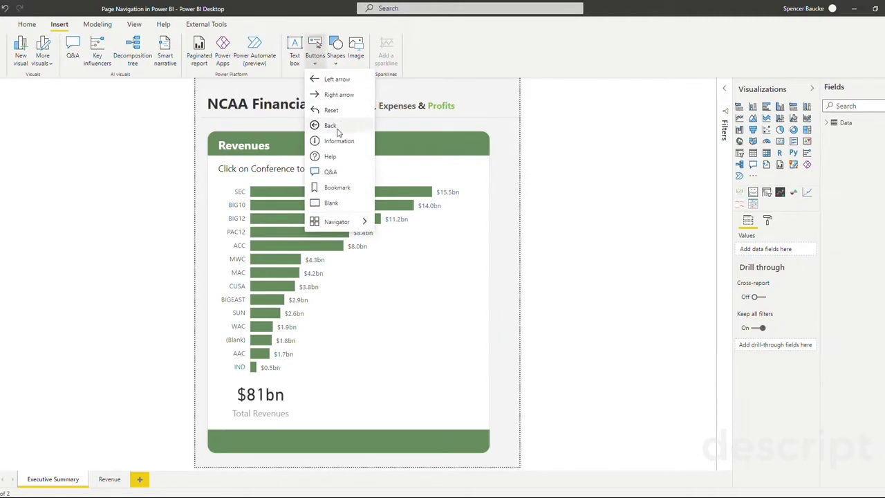
{"action": "left_click", "coordinate": [339, 95]}
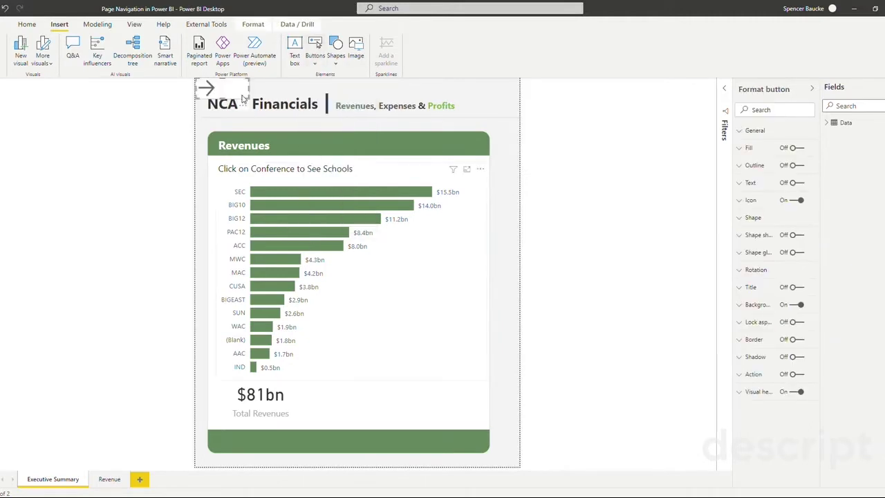
{"action": "left_click_drag", "start_coordinate": [229, 87], "coordinate": [330, 402]}
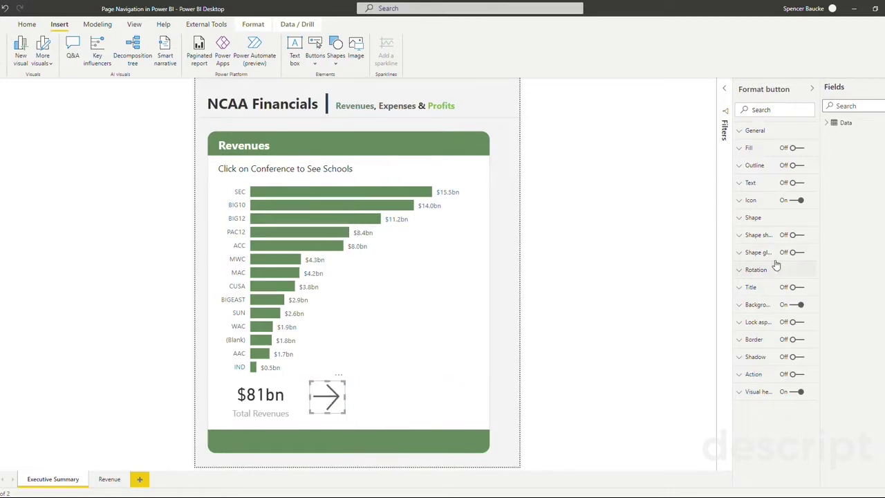
Turn on the arrow button's text and label it 'Page Navigation'
{"action": "left_click", "coordinate": [793, 184]}
{"action": "left_click", "coordinate": [755, 184]}
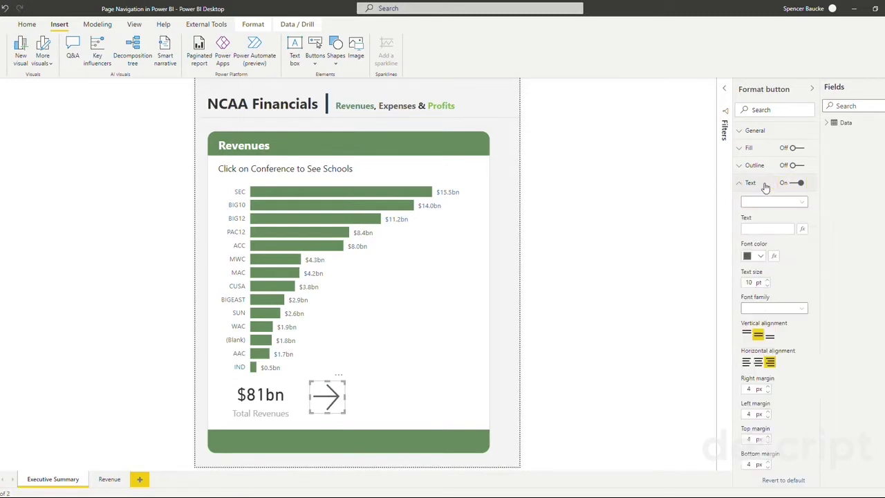
{"action": "left_click", "coordinate": [760, 228]}
{"action": "type", "text": "Page Navigatio"}
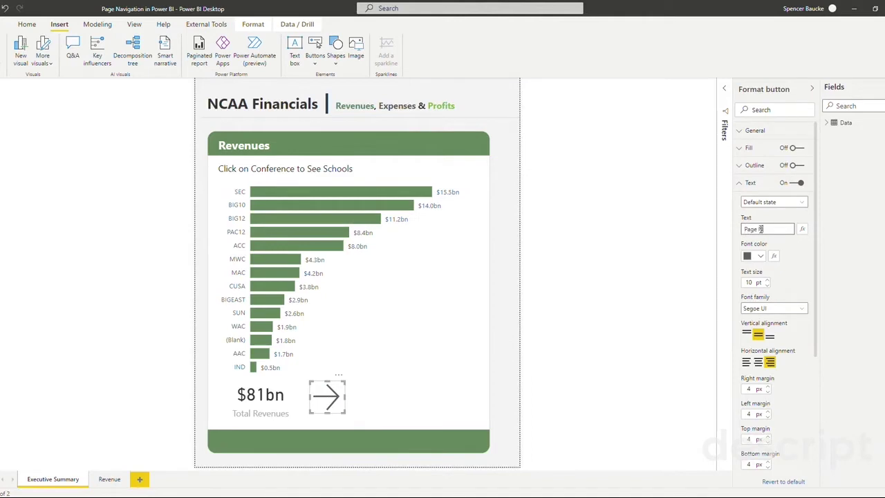
{"action": "type", "text": "n"}
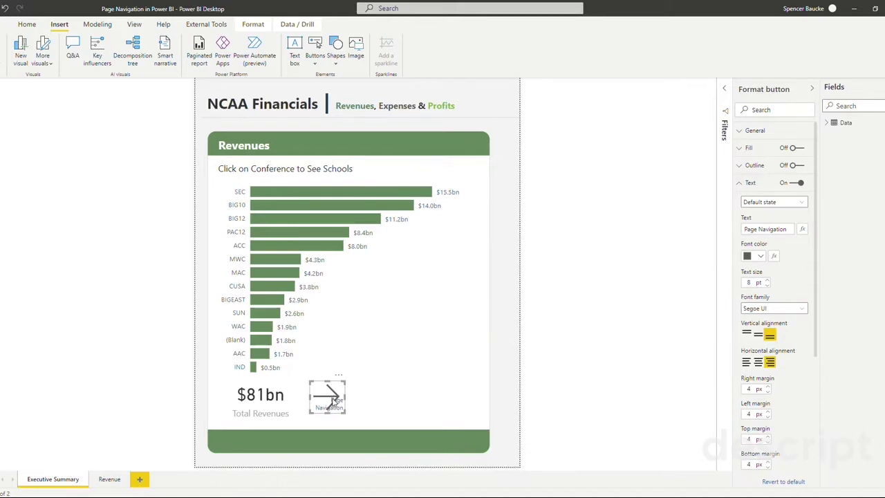
Give the arrow button a Page navigation action with Revenue as its destination
{"action": "left_click", "coordinate": [747, 182]}
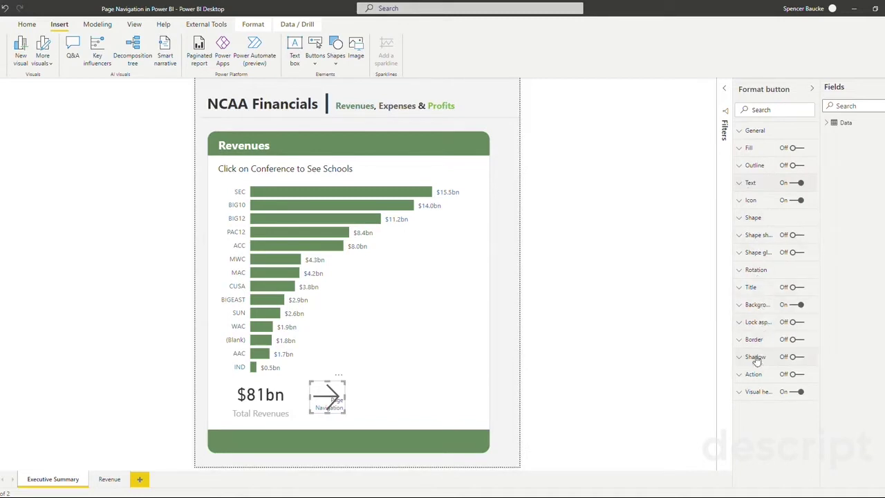
{"action": "left_click", "coordinate": [795, 375]}
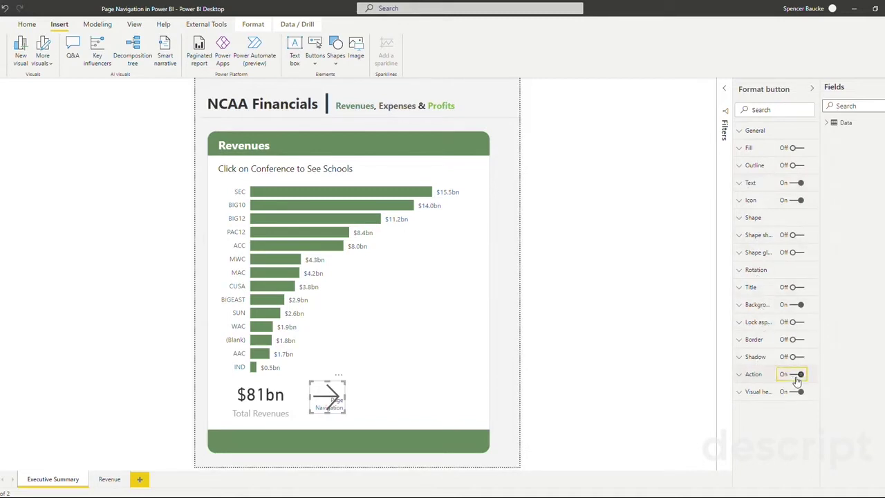
{"action": "left_click", "coordinate": [740, 375]}
{"action": "scroll", "coordinate": [772, 360], "scroll_direction": "down", "scroll_amount": 1}
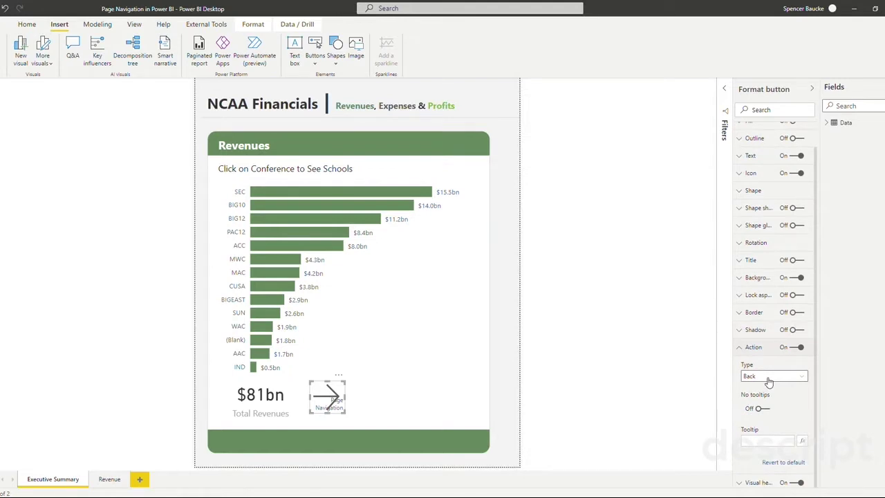
{"action": "left_click", "coordinate": [769, 377]}
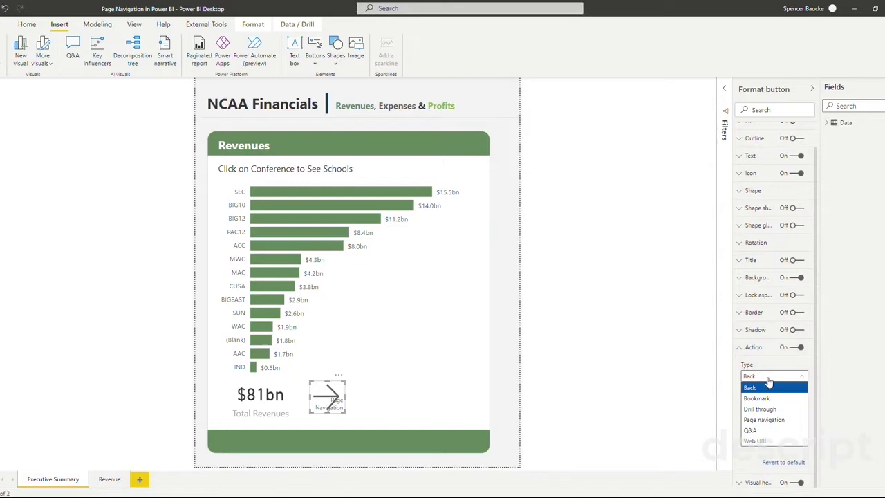
{"action": "left_click", "coordinate": [762, 421]}
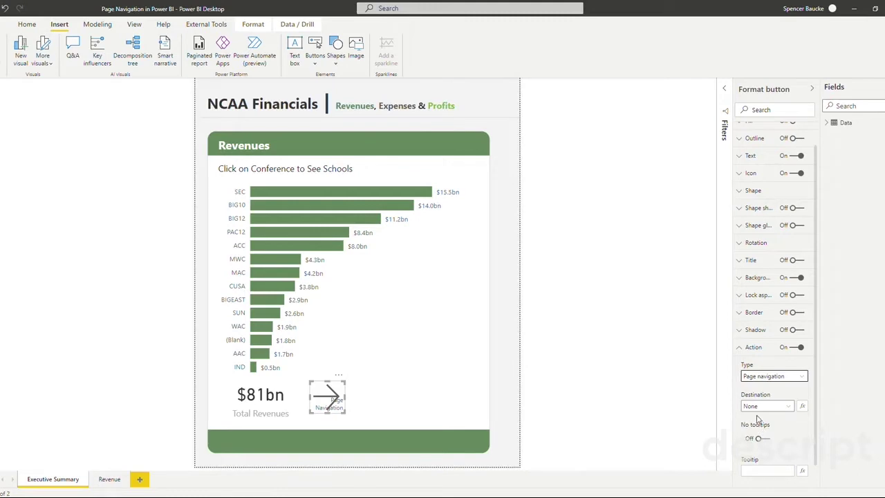
{"action": "left_click", "coordinate": [765, 407]}
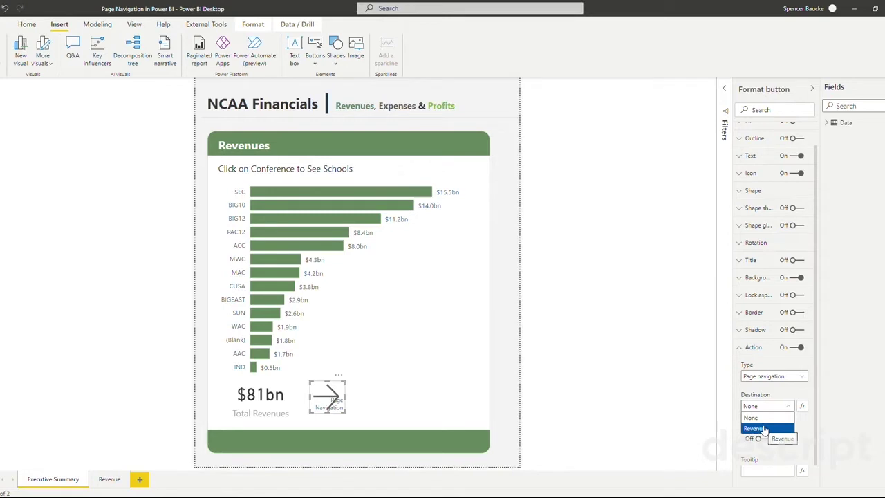
{"action": "left_click", "coordinate": [765, 430]}
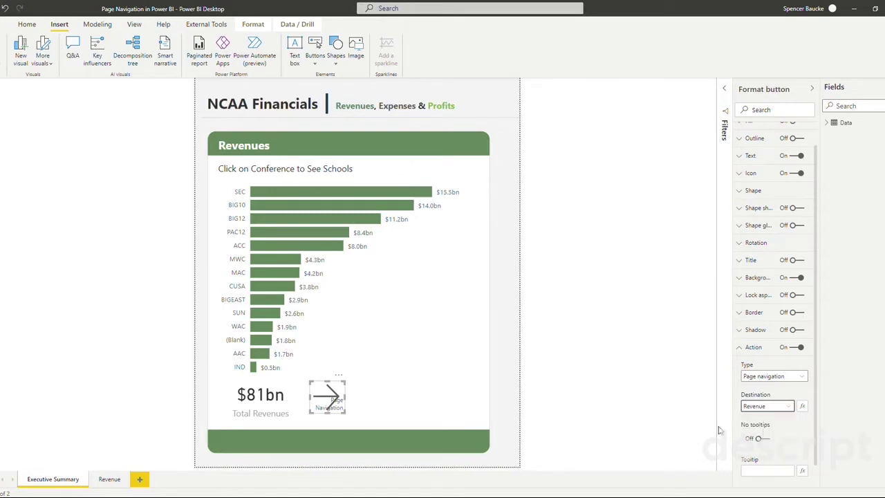
{"action": "left_click", "coordinate": [600, 406]}
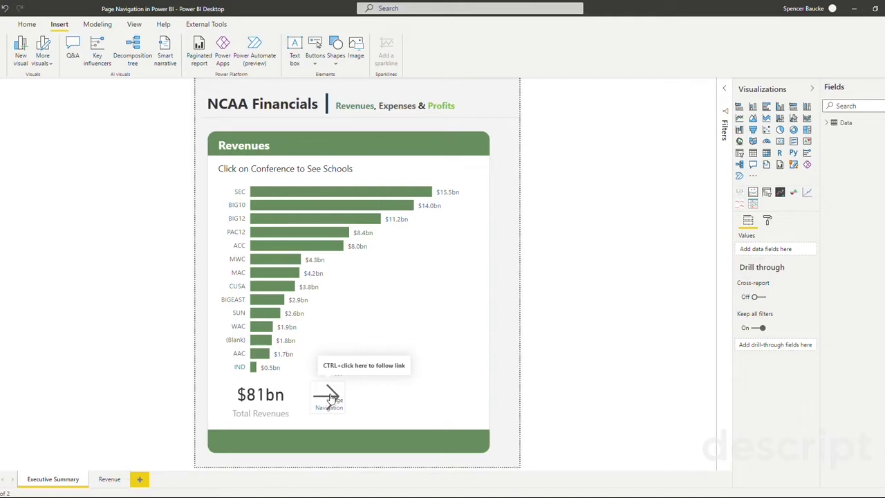
Follow the arrow's link to open the Revenue page of SEC schools
{"action": "left_click", "coordinate": [330, 396], "text": "ctrl"}
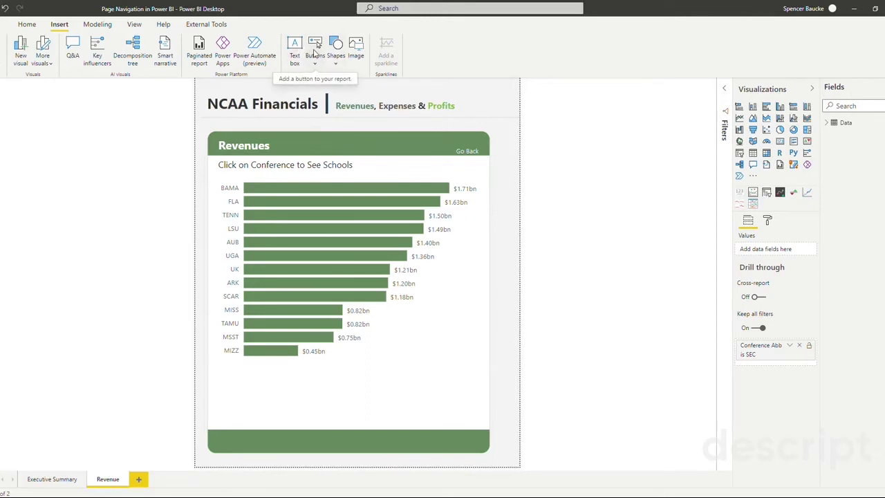
Insert a back-arrow button below the SEC schools chart on the Revenue page
{"action": "left_click", "coordinate": [316, 52]}
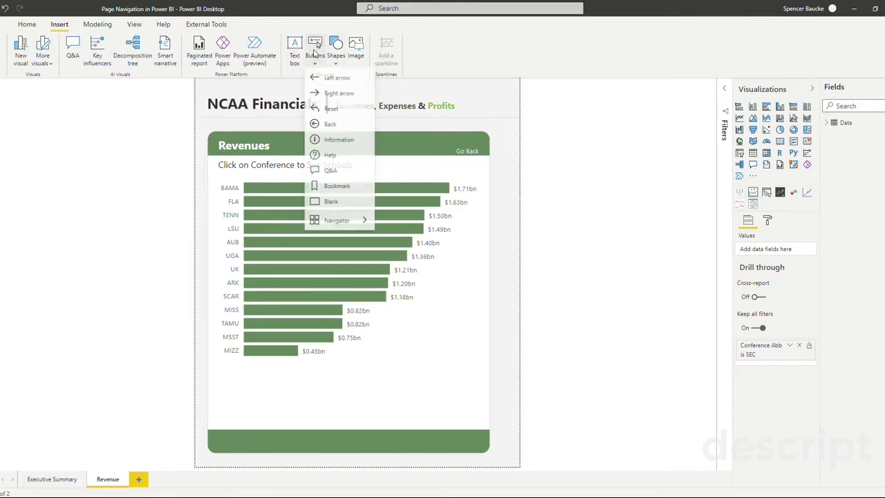
{"action": "left_click", "coordinate": [330, 126]}
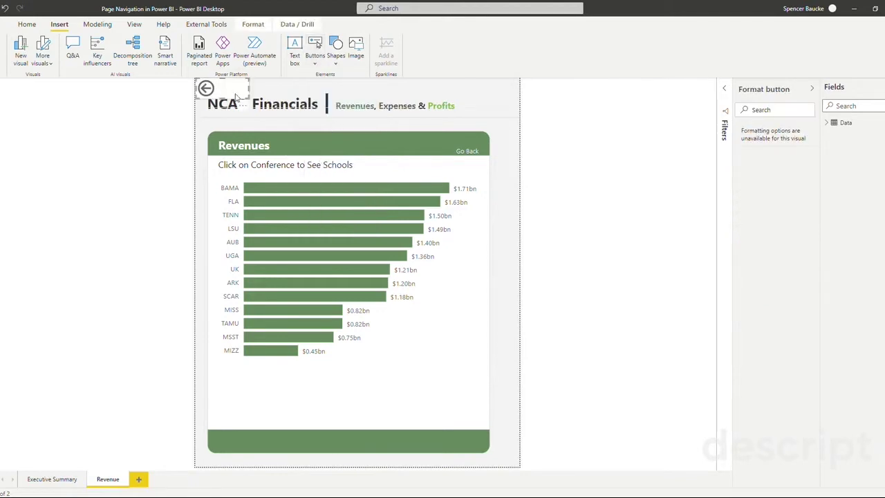
{"action": "left_click_drag", "start_coordinate": [315, 278], "coordinate": [295, 420]}
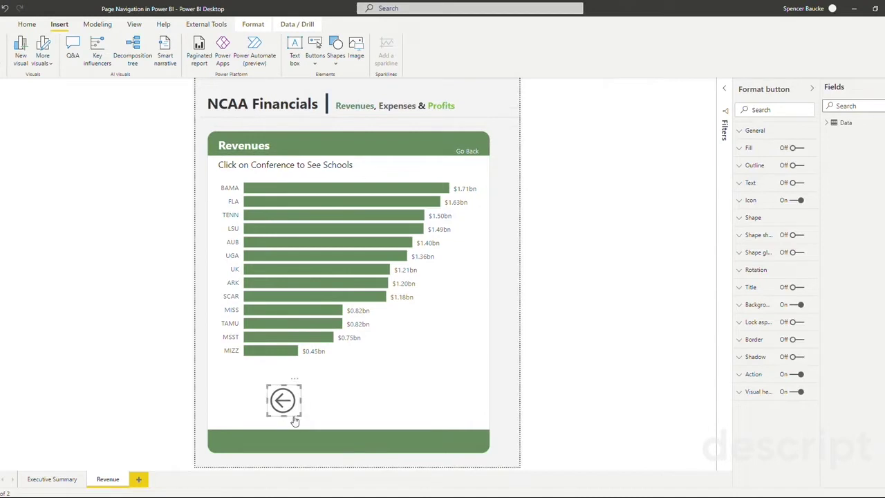
Title the back button 'Page Navigation' at size 9, and enlarge it so the arrow shows
{"action": "left_click", "coordinate": [792, 287]}
{"action": "left_click", "coordinate": [752, 287]}
{"action": "left_click", "coordinate": [761, 315]}
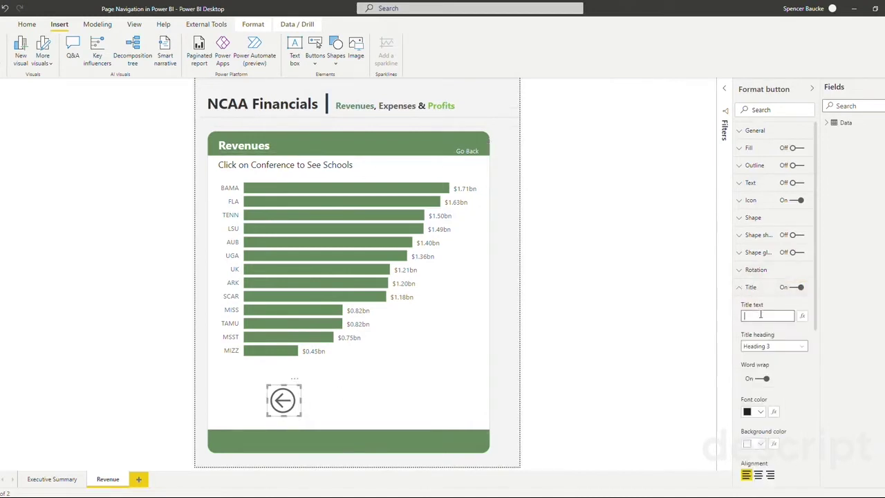
{"action": "type", "text": "Page Navigation"}
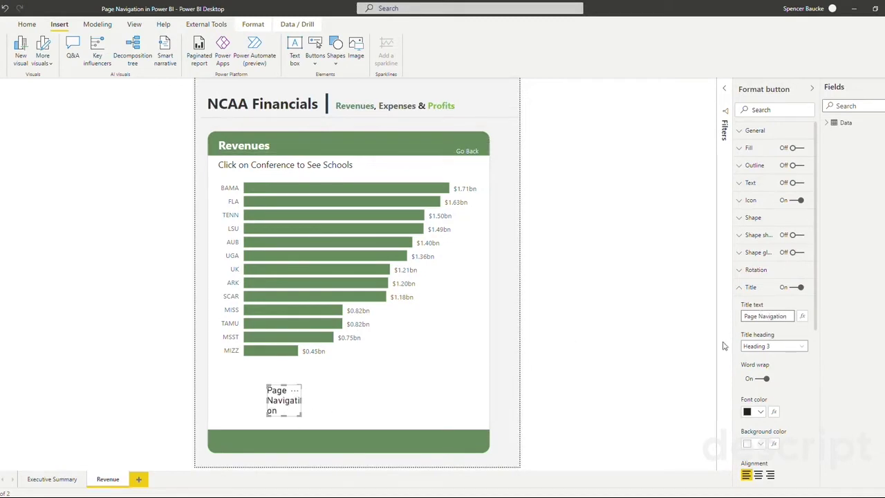
{"action": "scroll", "coordinate": [761, 436], "scroll_direction": "down", "scroll_amount": 3}
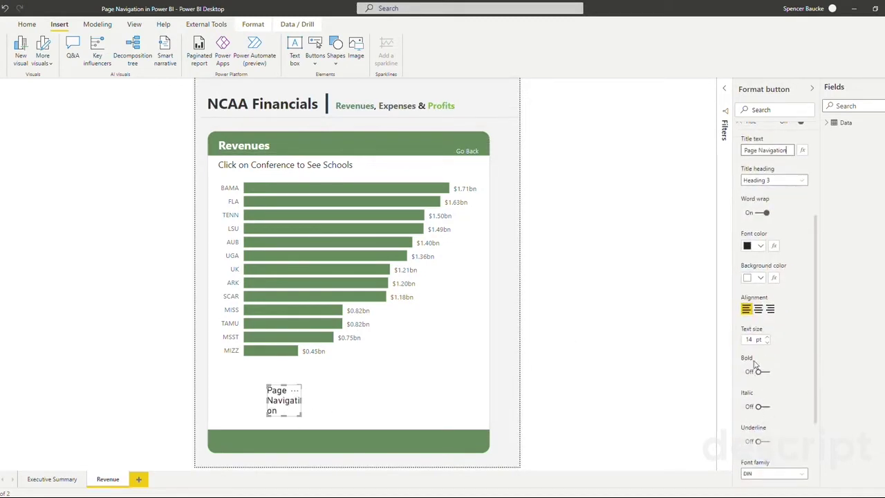
{"action": "left_click_drag", "start_coordinate": [754, 338], "coordinate": [726, 343]}
{"action": "type", "text": "9"}
{"action": "left_click_drag", "start_coordinate": [302, 415], "coordinate": [275, 397]}
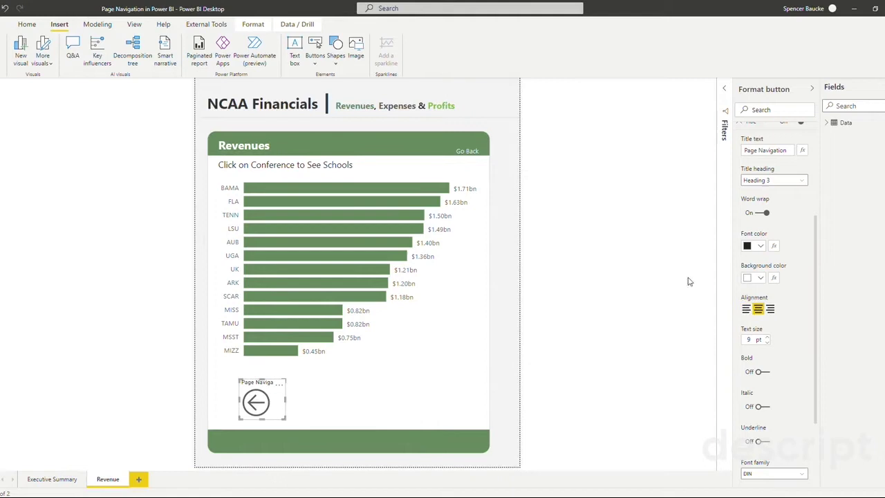
Point the back arrow's page navigation at Executive Summary, then follow it there
{"action": "left_click", "coordinate": [762, 129]}
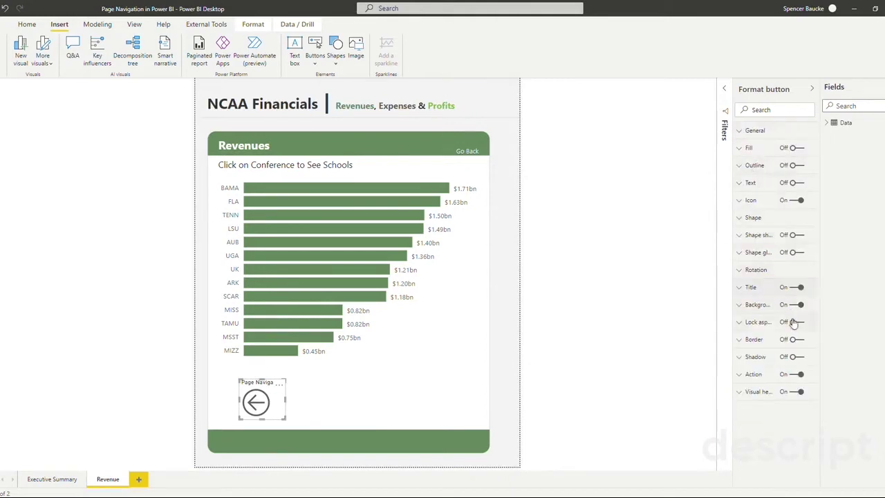
{"action": "left_click", "coordinate": [756, 374]}
{"action": "left_click", "coordinate": [766, 409]}
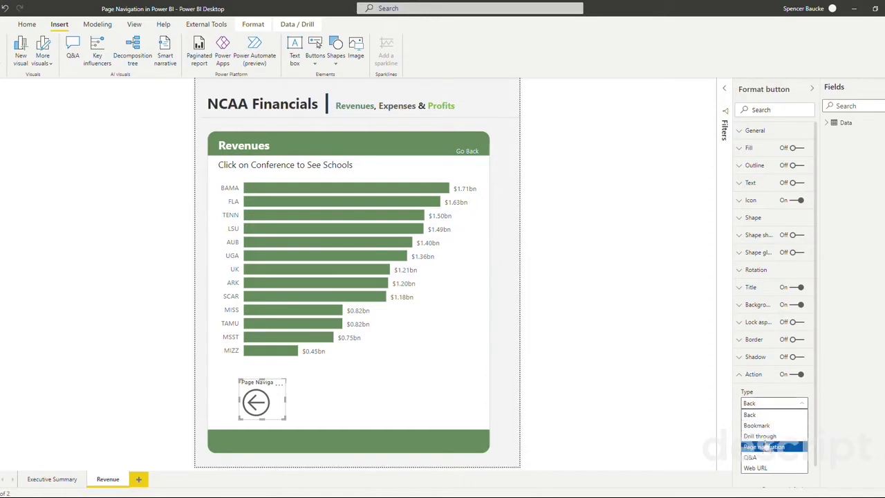
{"action": "left_click", "coordinate": [764, 447]}
{"action": "left_click", "coordinate": [764, 431]}
{"action": "left_click", "coordinate": [768, 457]}
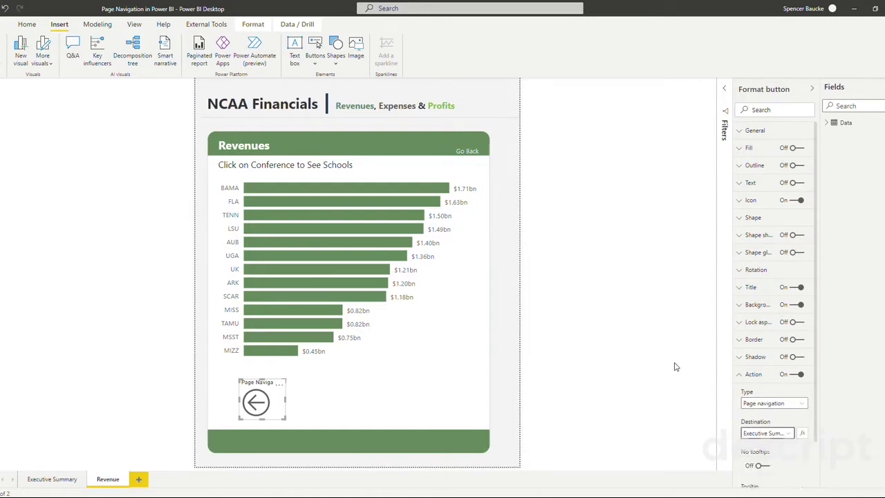
{"action": "key", "text": "Escape"}
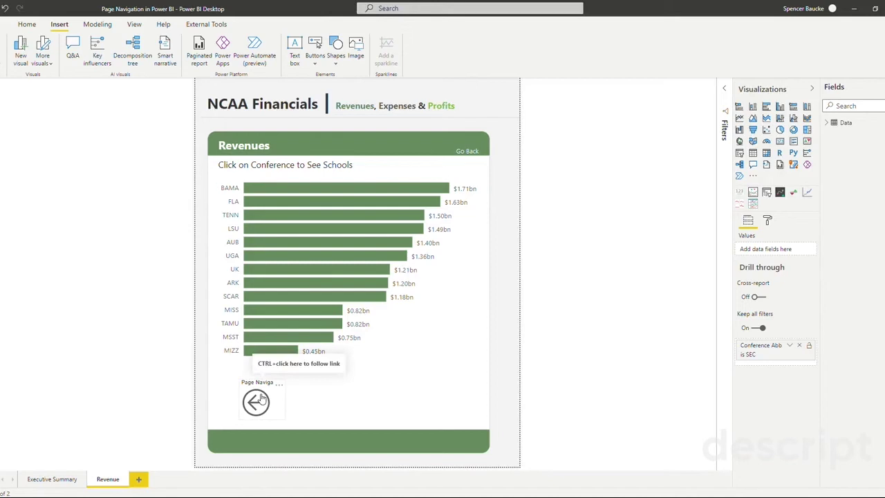
{"action": "left_click", "coordinate": [257, 401], "text": "ctrl"}
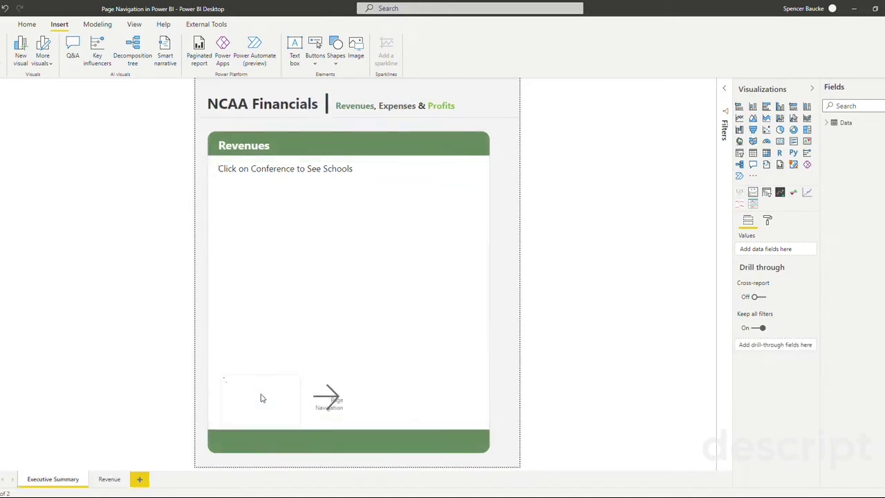
Change the second arrow button's label text to 'Bookmarks'
{"action": "left_click", "coordinate": [339, 401]}
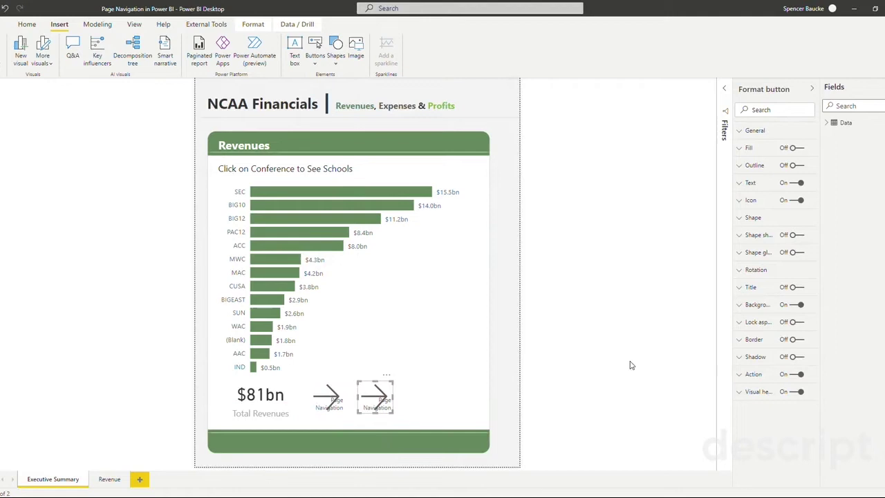
{"action": "left_click", "coordinate": [751, 183]}
{"action": "left_click_drag", "start_coordinate": [788, 228], "coordinate": [698, 232]}
{"action": "type", "text": "Bookmarks"}
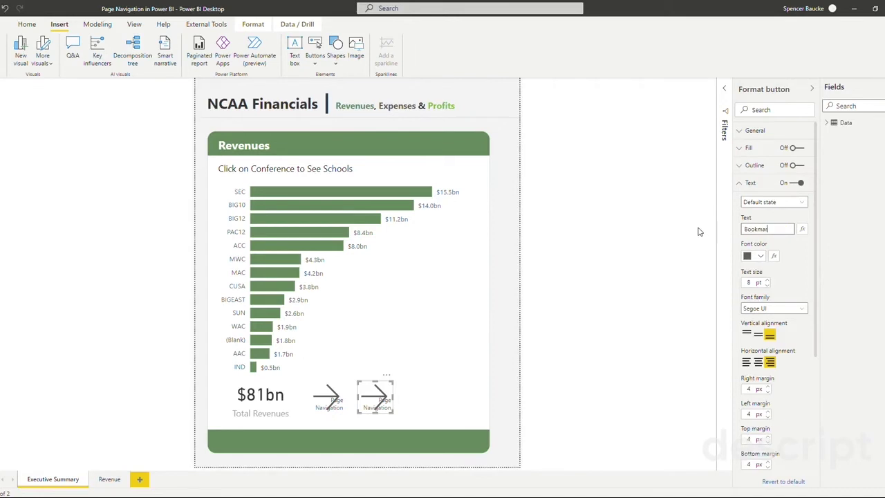
{"action": "left_click", "coordinate": [740, 184]}
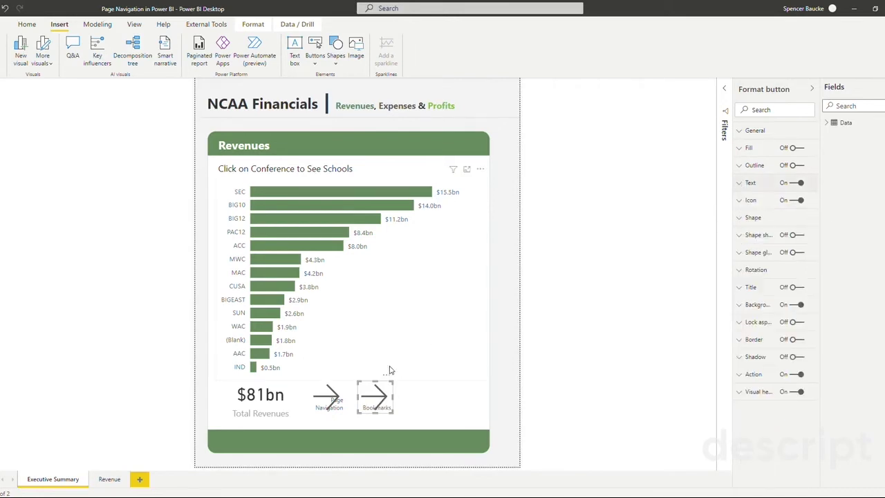
Show the Bookmarks pane, listing the Revenues and Summary bookmarks
{"action": "left_click", "coordinate": [535, 401]}
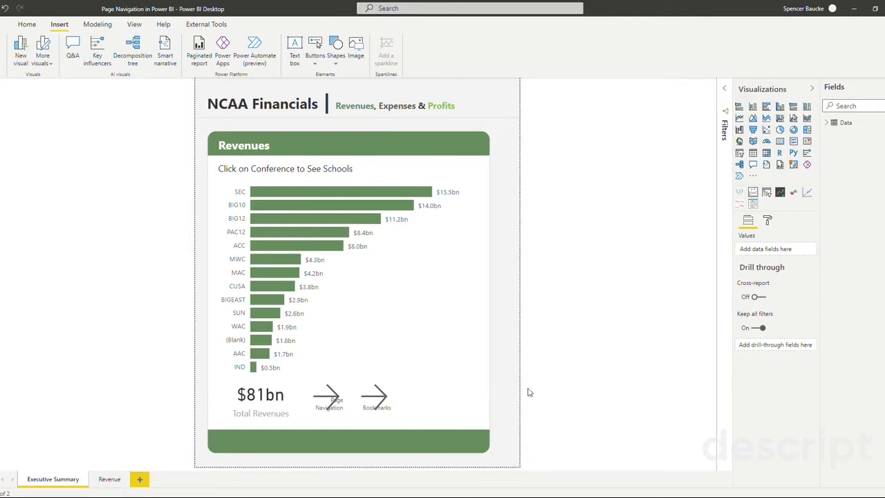
{"action": "left_click", "coordinate": [139, 28]}
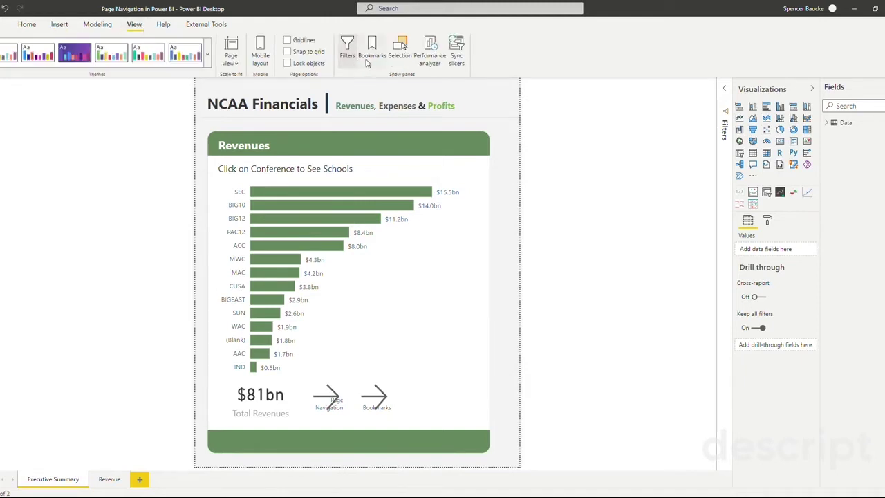
{"action": "left_click", "coordinate": [371, 50]}
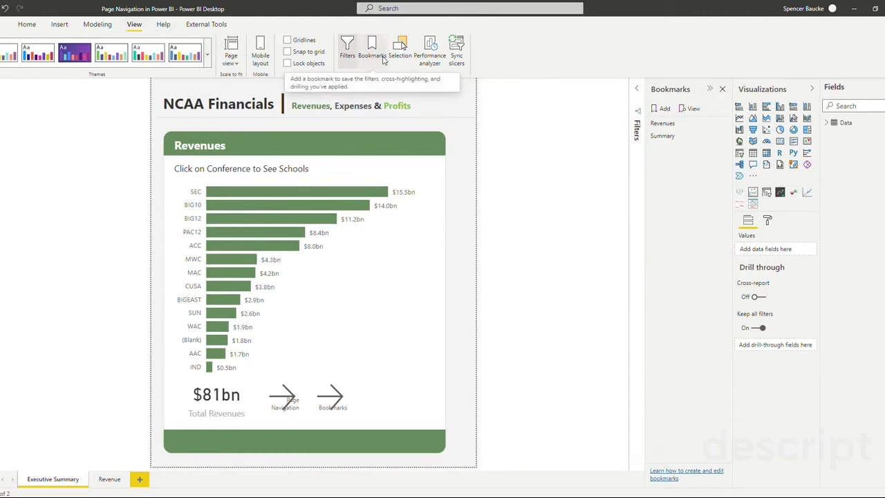
Add a new bookmark and name it 'Go to Revenue'
{"action": "left_click", "coordinate": [661, 110]}
{"action": "double_click", "coordinate": [668, 149]}
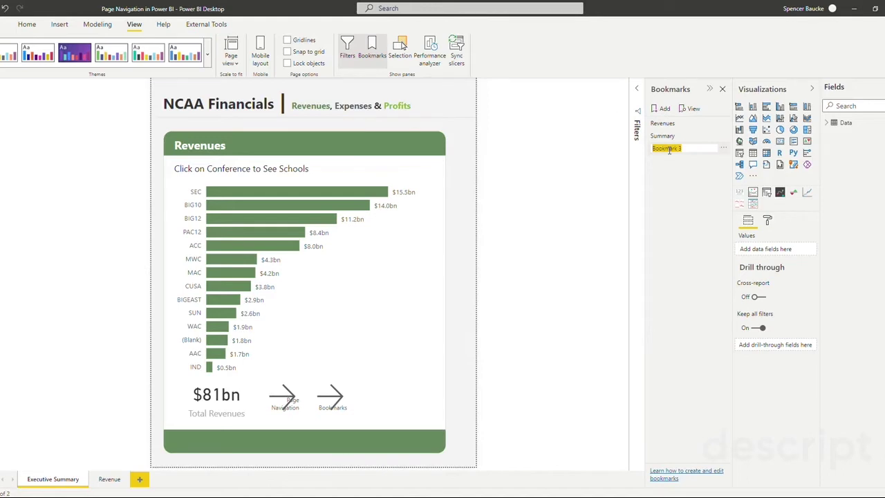
{"action": "type", "text": "Go to Revenue"}
{"action": "key", "text": "Return"}
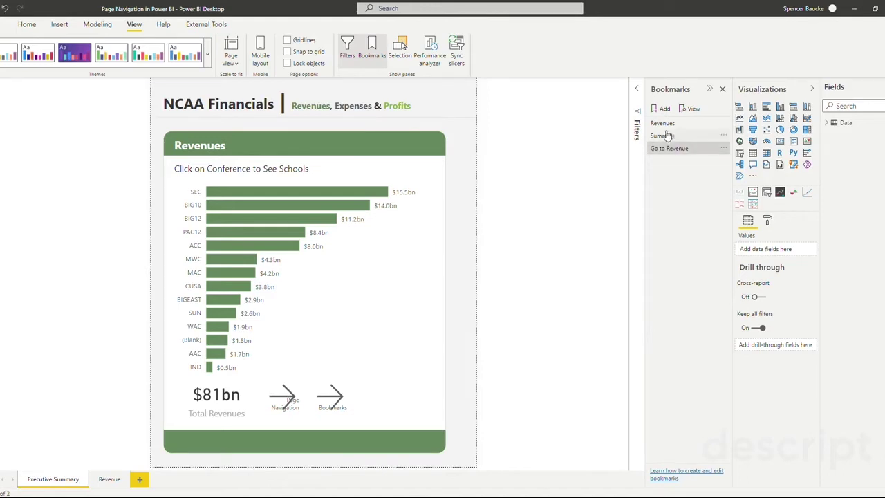
Add a second bookmark and name it 'Go to Summary'
{"action": "left_click", "coordinate": [662, 111]}
{"action": "double_click", "coordinate": [667, 160]}
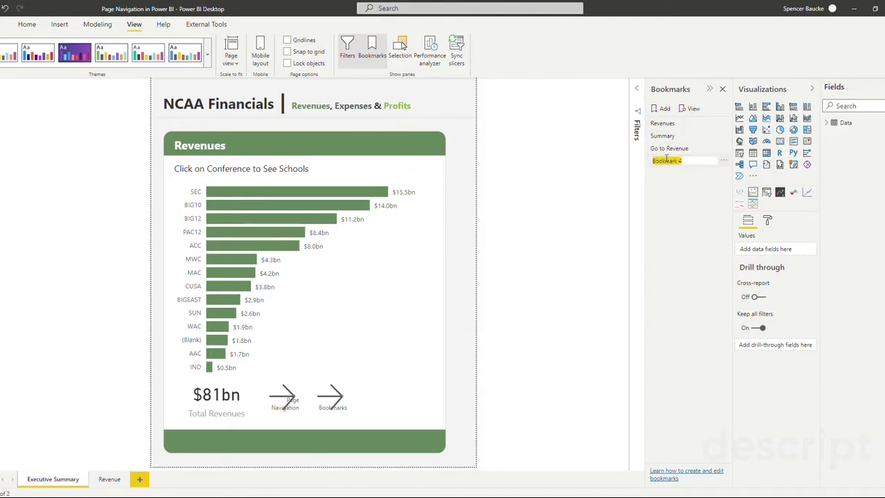
{"action": "type", "text": "Go to Summary"}
{"action": "key", "text": "Return"}
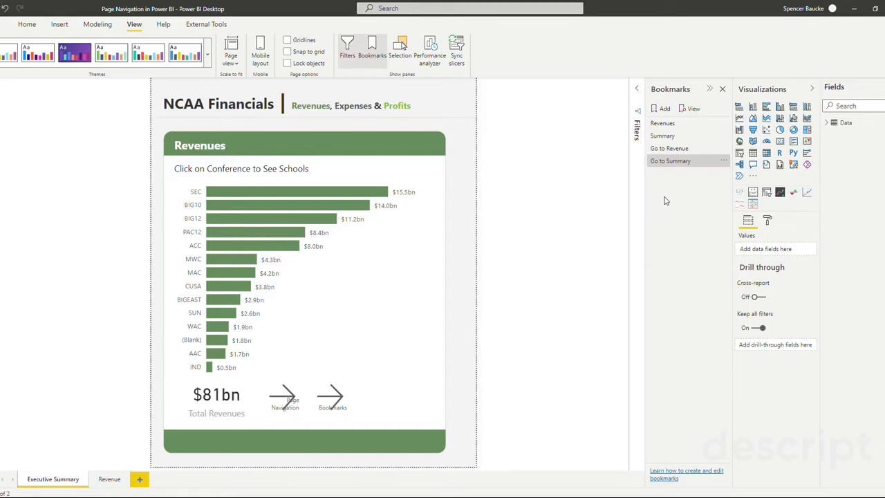
Update Go to Summary on Executive Summary, then update and apply Go to Revenue on the Revenue page
{"action": "right_click", "coordinate": [687, 164]}
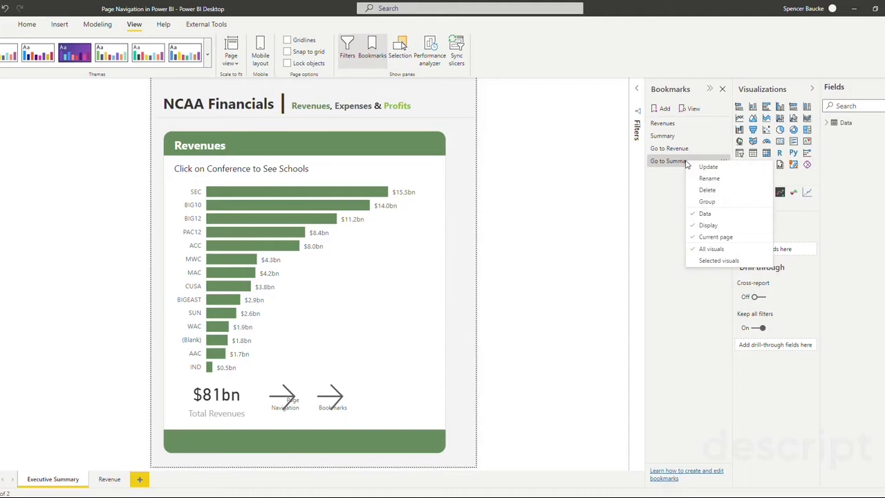
{"action": "left_click", "coordinate": [710, 168]}
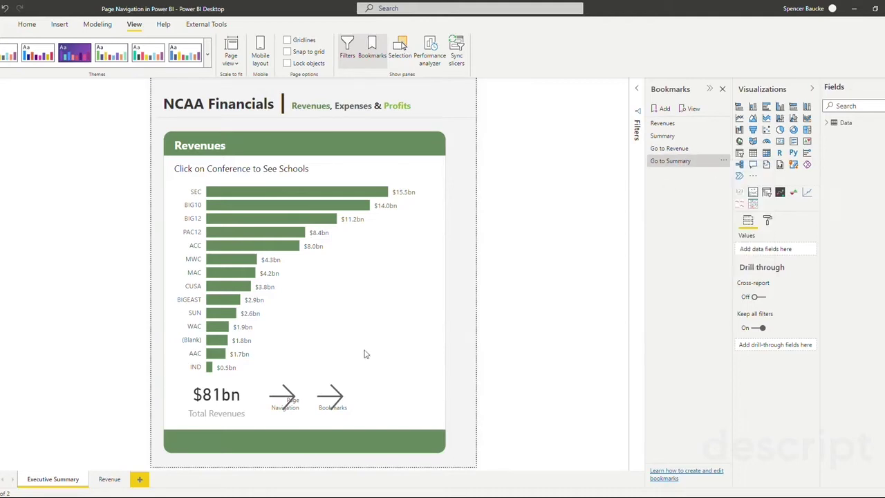
{"action": "left_click", "coordinate": [109, 480]}
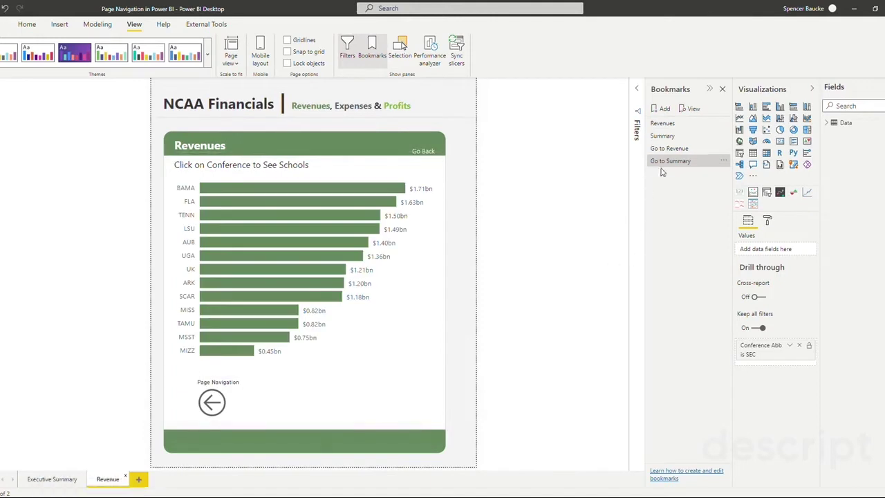
{"action": "right_click", "coordinate": [670, 148]}
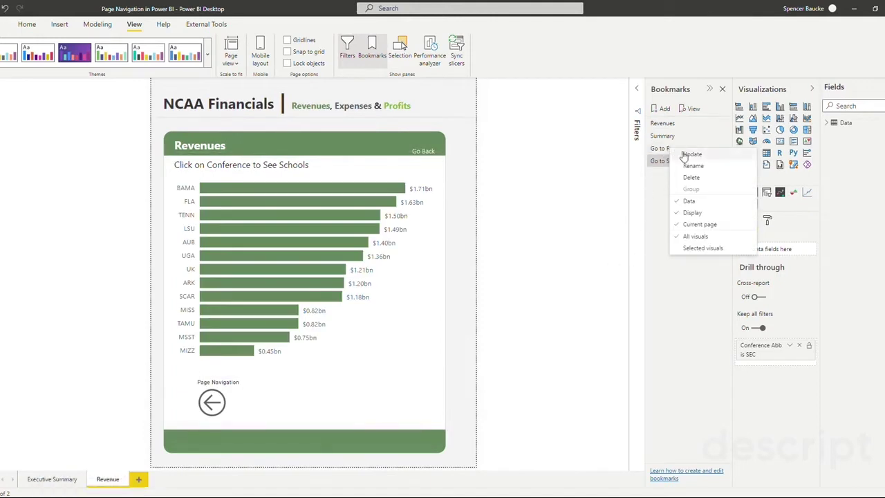
{"action": "left_click", "coordinate": [685, 154]}
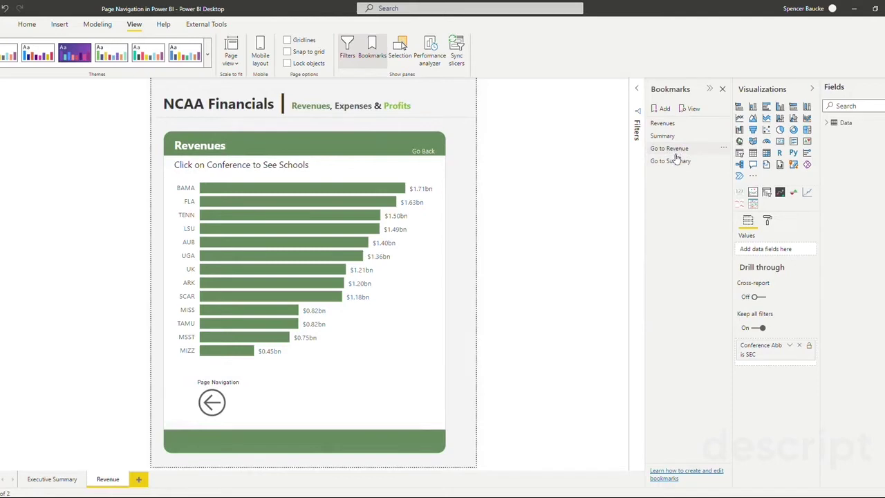
{"action": "left_click", "coordinate": [672, 149]}
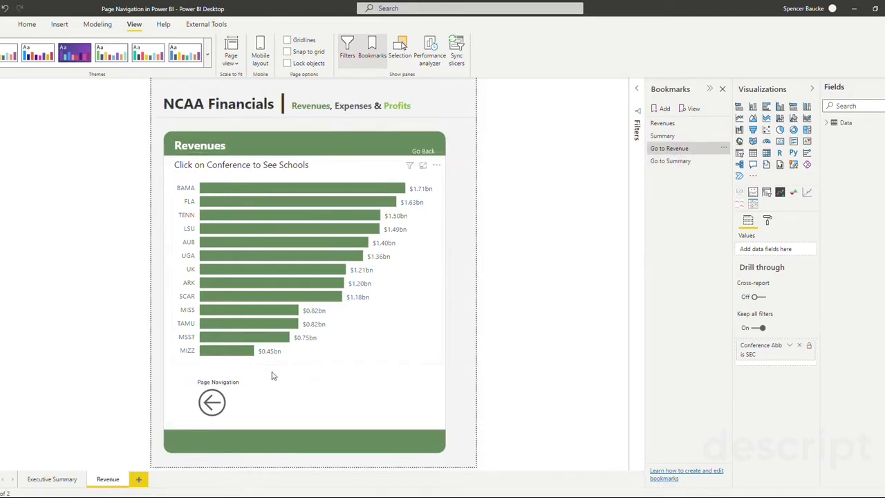
Duplicate the Revenue page's back arrow beside the original and retitle the copy 'Bookmarks'
{"action": "left_click", "coordinate": [229, 393]}
{"action": "key", "text": "ctrl+c"}
{"action": "key", "text": "ctrl+v"}
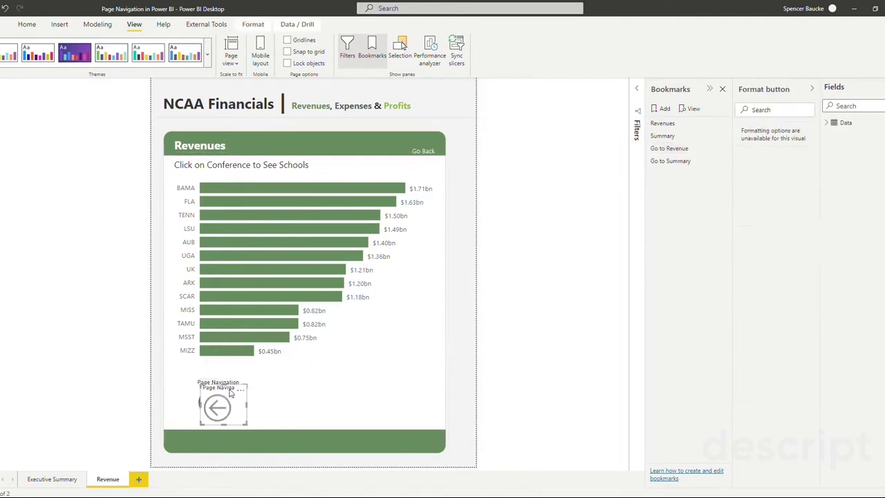
{"action": "left_click_drag", "start_coordinate": [212, 393], "coordinate": [270, 391]}
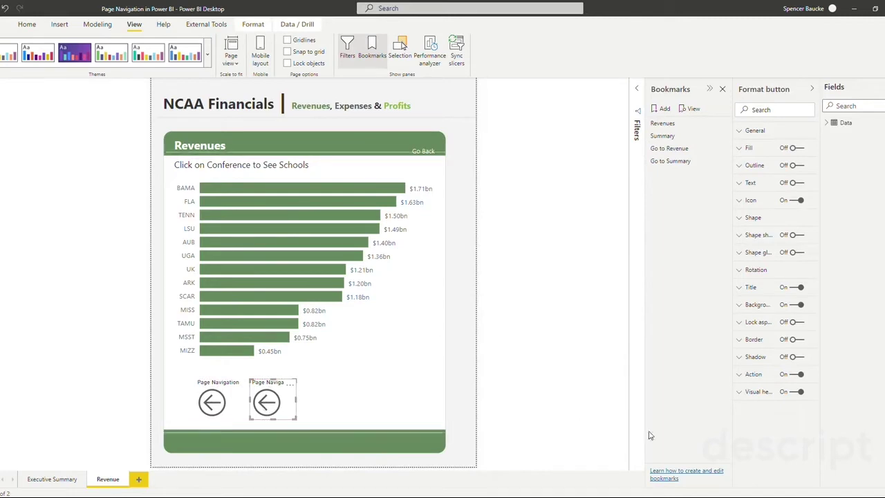
{"action": "left_click", "coordinate": [744, 376]}
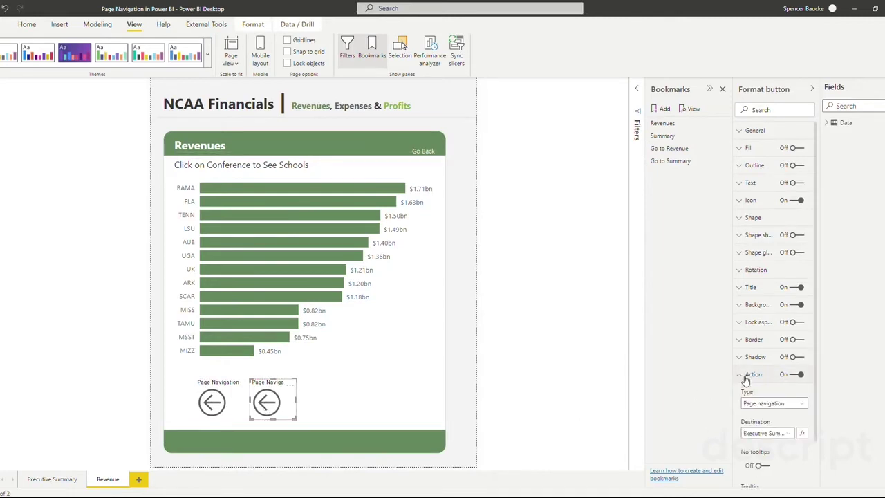
{"action": "scroll", "coordinate": [754, 384], "scroll_direction": "down", "scroll_amount": 2}
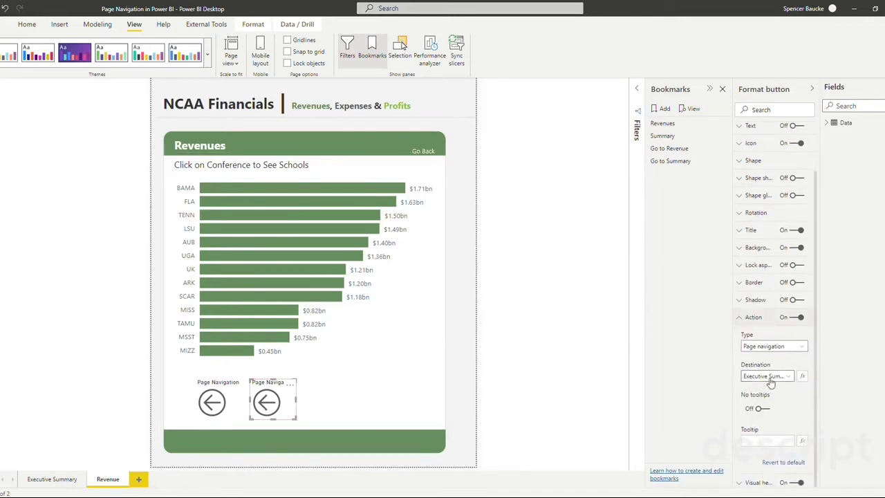
{"action": "left_click", "coordinate": [754, 231]}
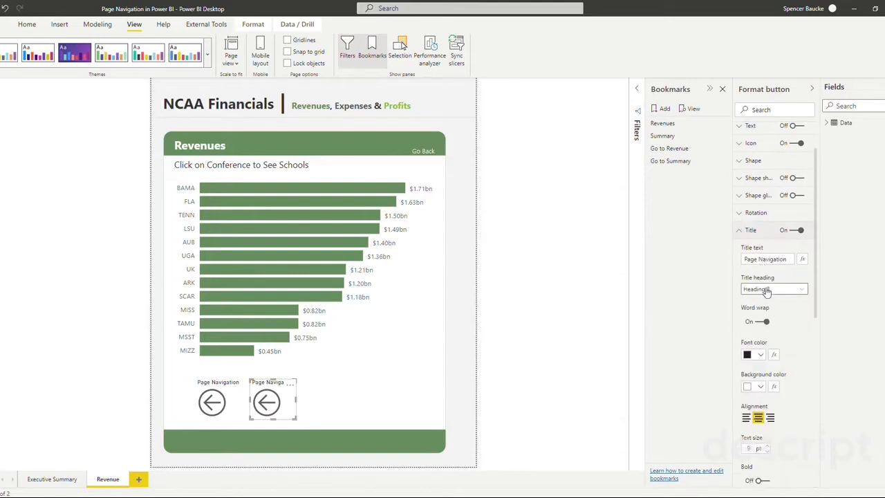
{"action": "left_click_drag", "start_coordinate": [788, 260], "coordinate": [709, 266]}
{"action": "type", "text": "Bookmarks"}
Set the Bookmarks arrow's action to Bookmark, targeting Go to Summary
{"action": "left_click", "coordinate": [741, 231]}
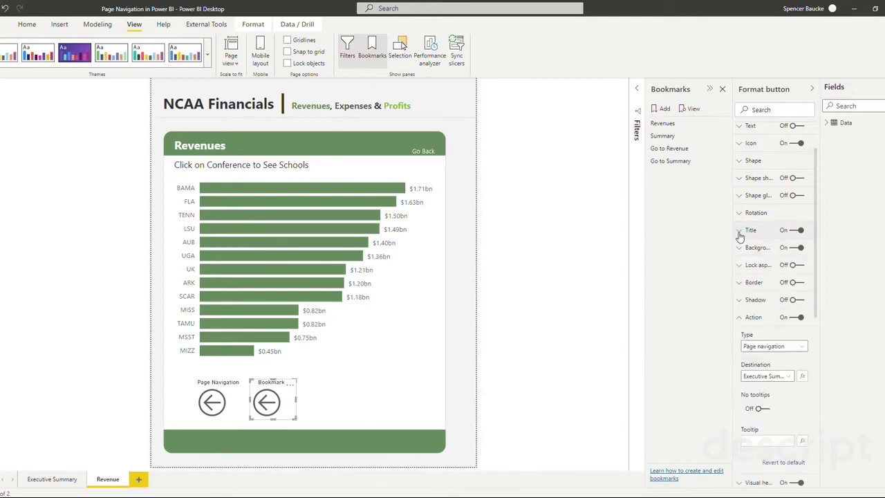
{"action": "left_click", "coordinate": [783, 351]}
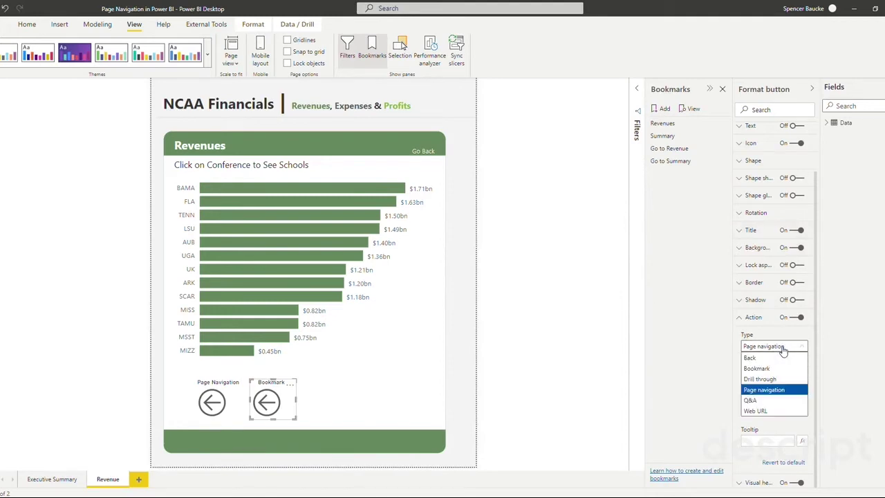
{"action": "left_click", "coordinate": [763, 367]}
{"action": "left_click", "coordinate": [766, 375]}
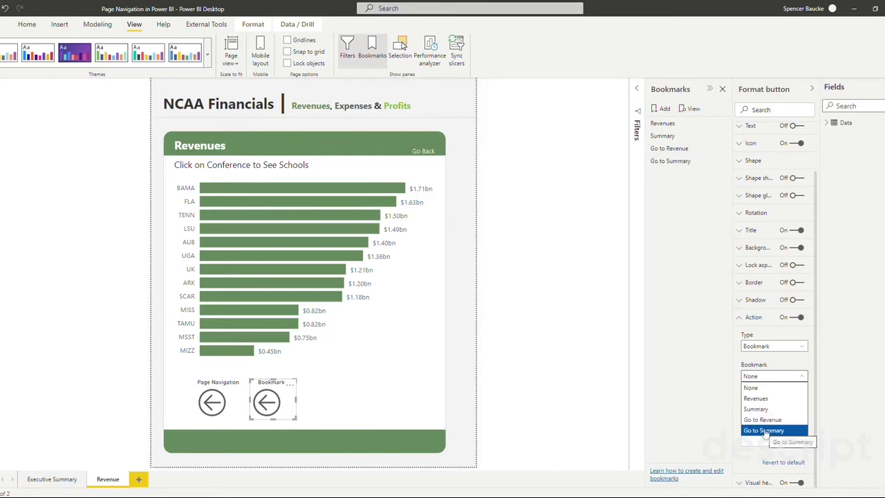
{"action": "left_click", "coordinate": [764, 430]}
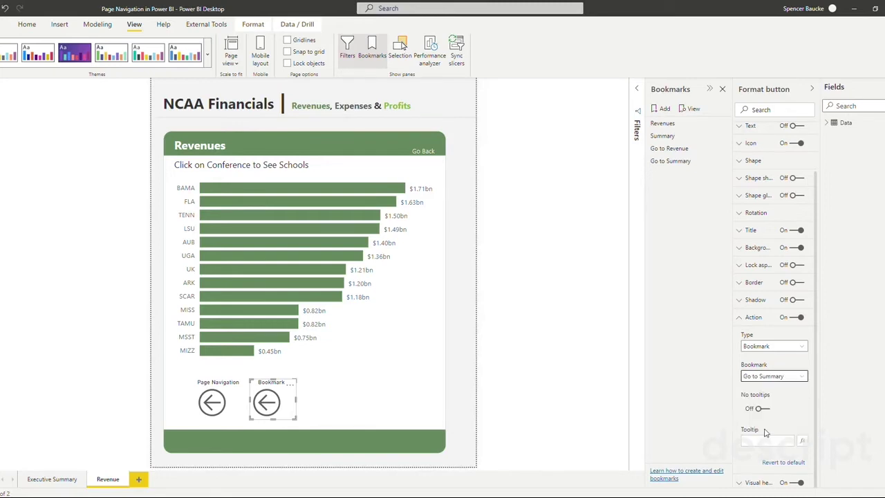
{"action": "left_click", "coordinate": [749, 318]}
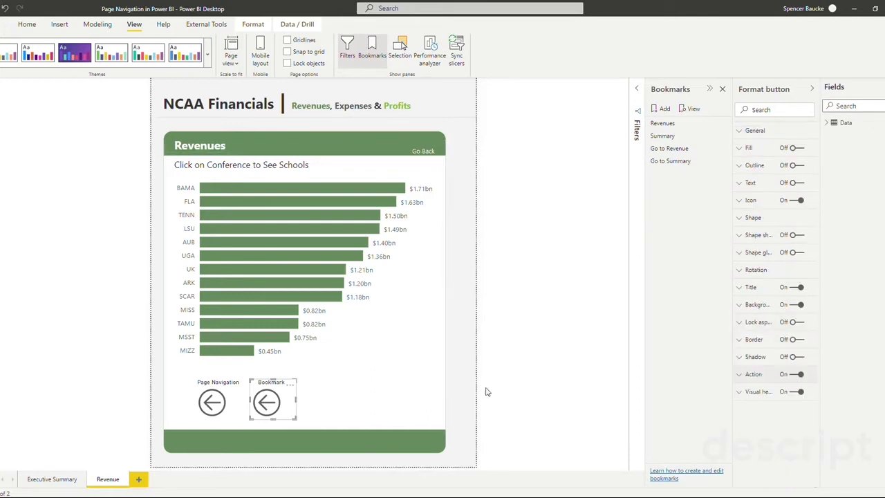
{"action": "left_click", "coordinate": [263, 405], "text": "ctrl"}
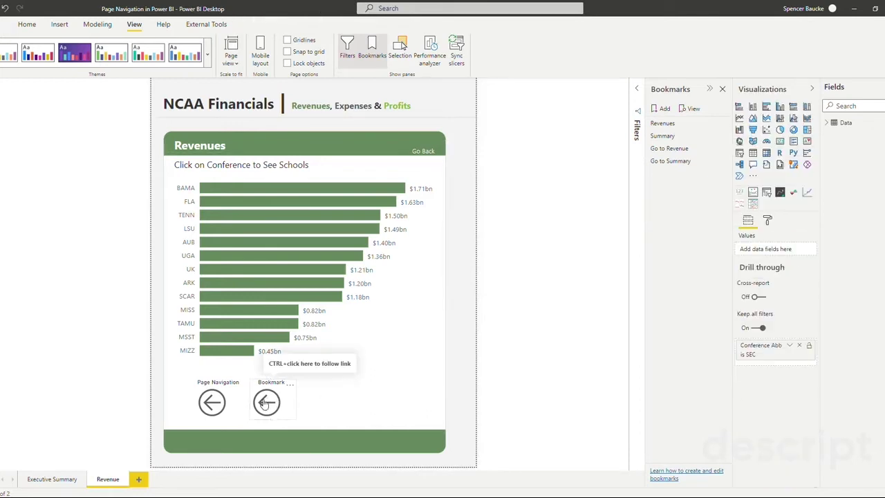
Jump to Executive Summary and switch its Bookmarks arrow to a Bookmark action targeting Go to Revenue
{"action": "left_click", "coordinate": [264, 405], "text": "ctrl"}
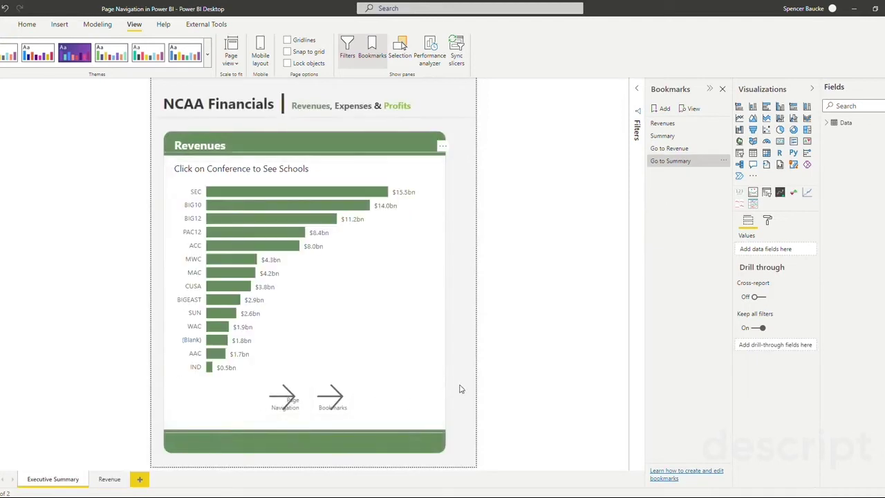
{"action": "left_click", "coordinate": [334, 407]}
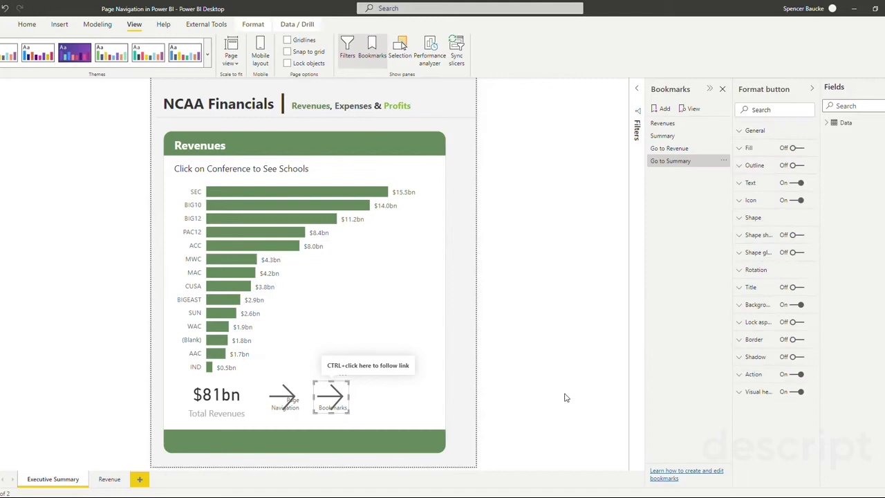
{"action": "left_click", "coordinate": [741, 378]}
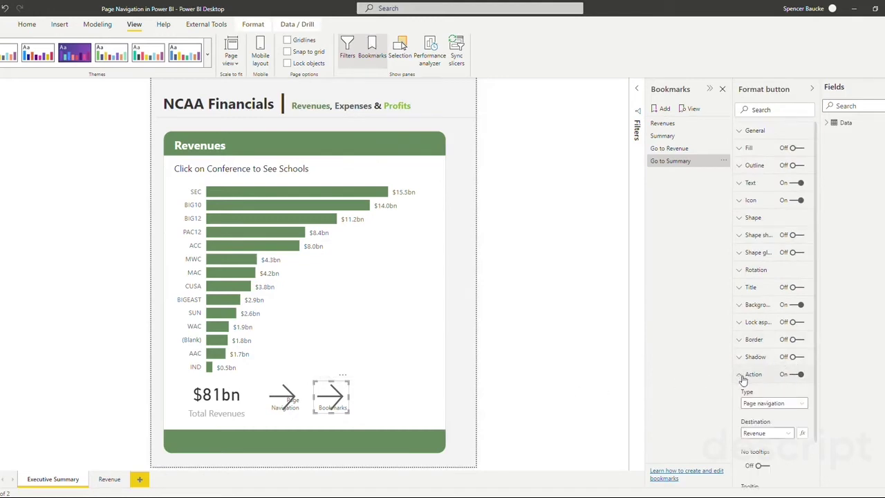
{"action": "scroll", "coordinate": [758, 391], "scroll_direction": "down", "scroll_amount": 2}
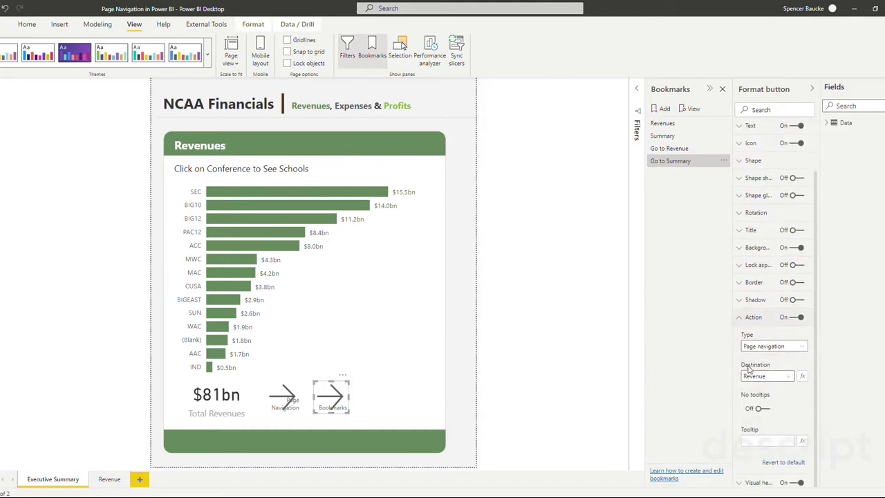
{"action": "left_click", "coordinate": [779, 352]}
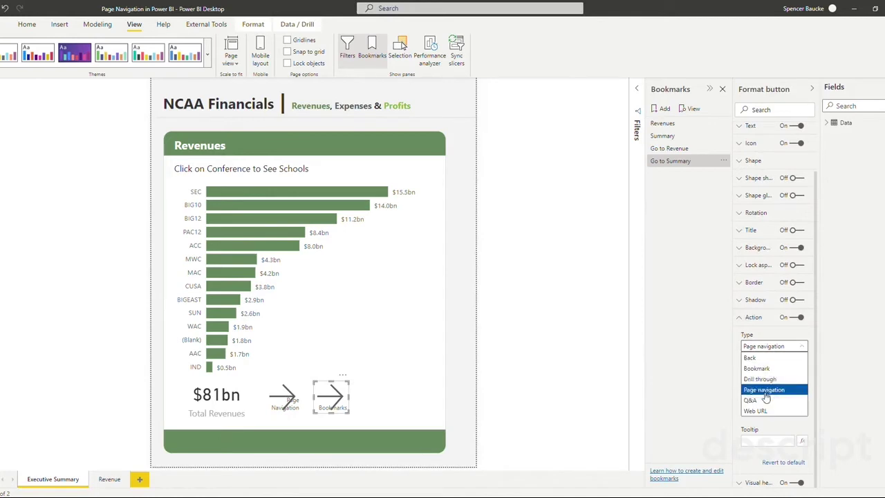
{"action": "left_click", "coordinate": [761, 369]}
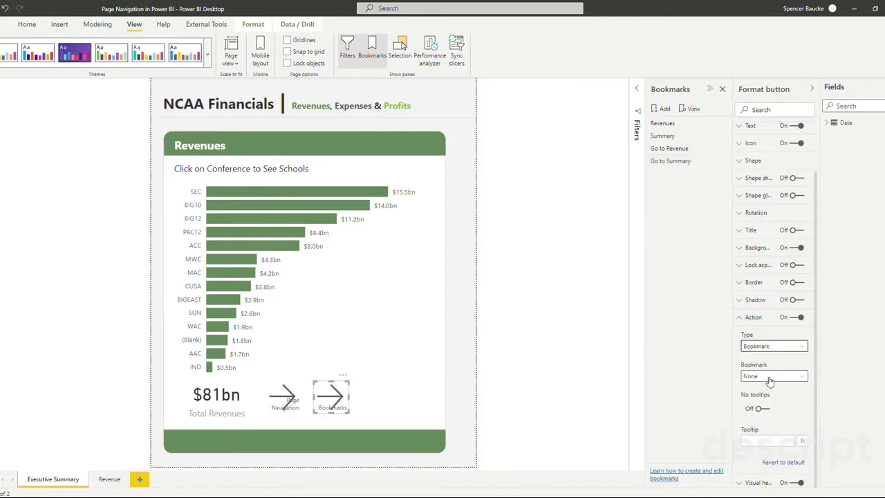
{"action": "left_click", "coordinate": [770, 376]}
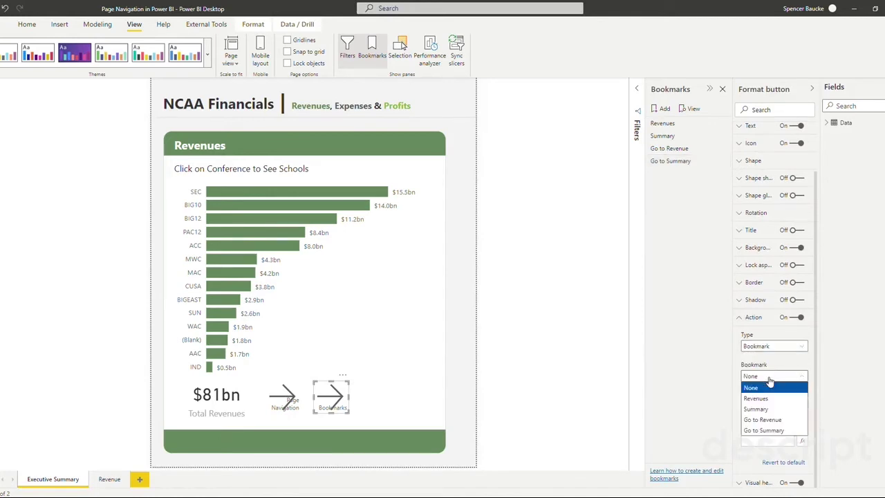
{"action": "left_click", "coordinate": [777, 420]}
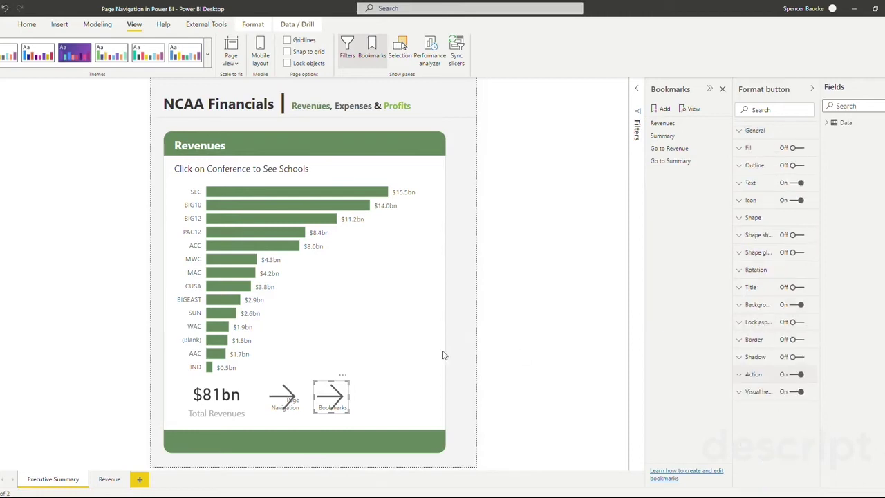
{"action": "left_click", "coordinate": [341, 402], "text": "ctrl"}
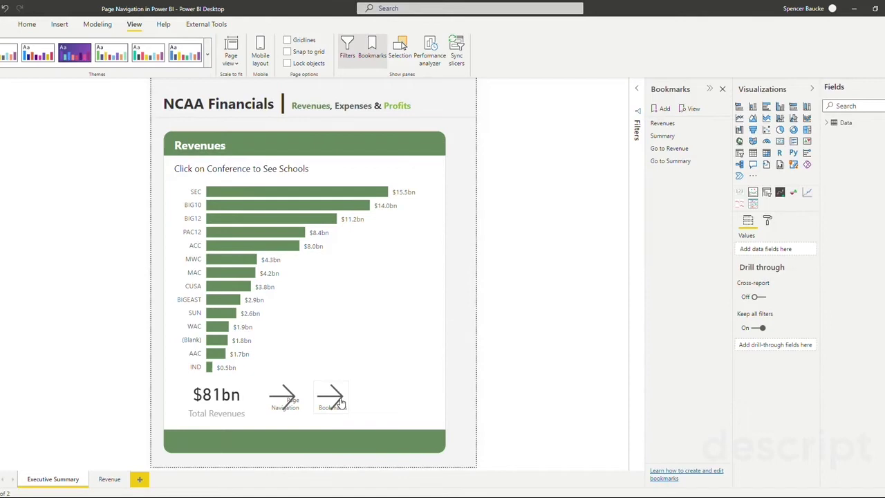
Test the Go to Revenue bookmark arrow, then come back to the unfiltered Revenue page via Executive Summary
{"action": "left_click", "coordinate": [341, 402], "text": "ctrl"}
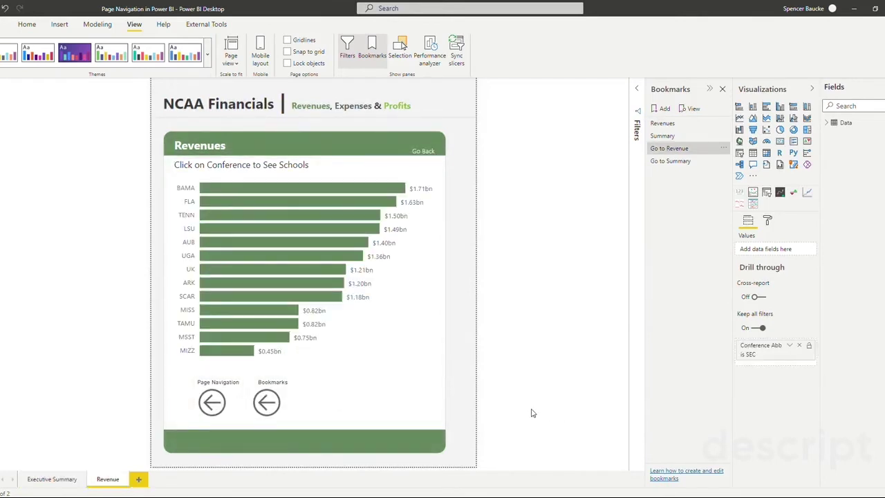
{"action": "left_click", "coordinate": [423, 150], "text": "ctrl"}
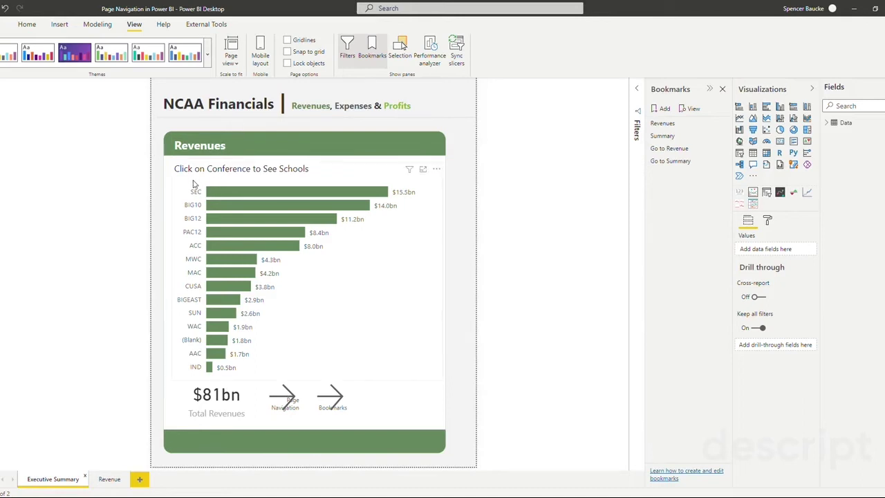
{"action": "left_click", "coordinate": [110, 479]}
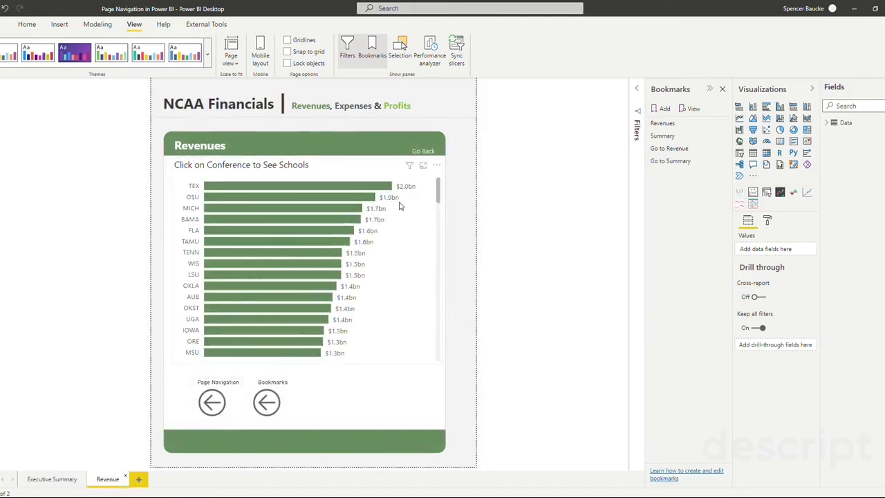
{"action": "scroll", "coordinate": [399, 206], "scroll_direction": "down", "scroll_amount": 5}
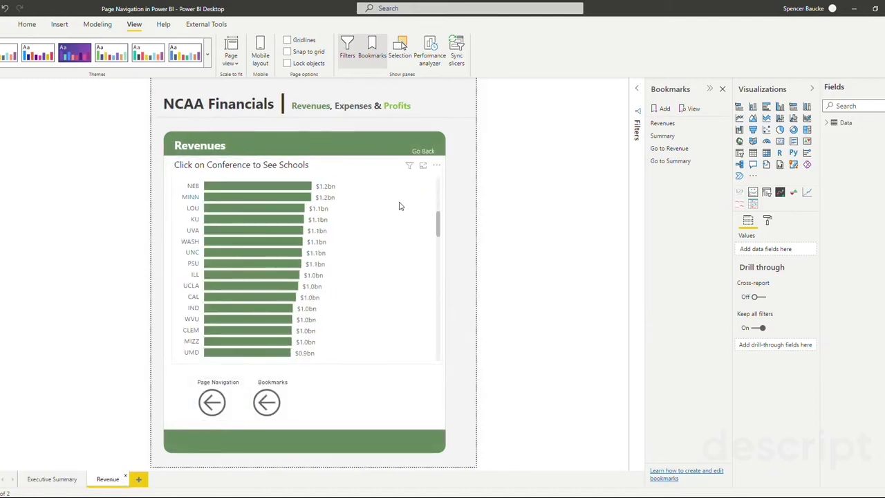
{"action": "scroll", "coordinate": [399, 206], "scroll_direction": "up", "scroll_amount": 5}
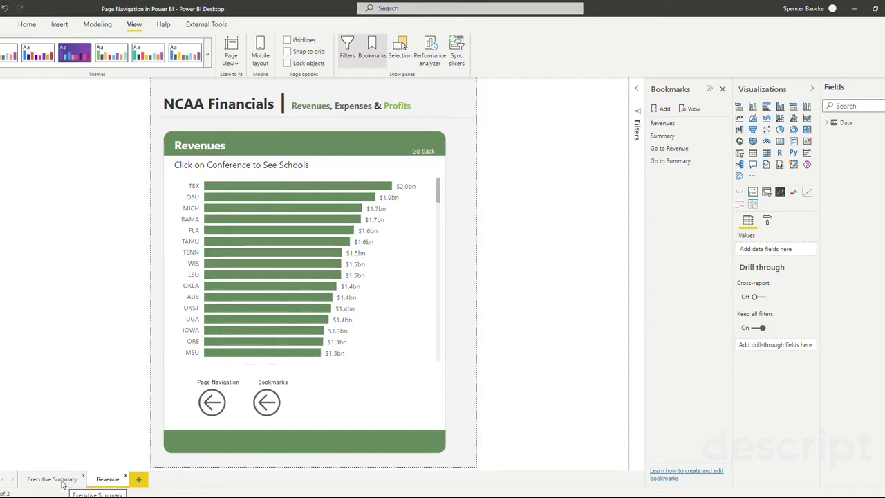
{"action": "left_click", "coordinate": [65, 484]}
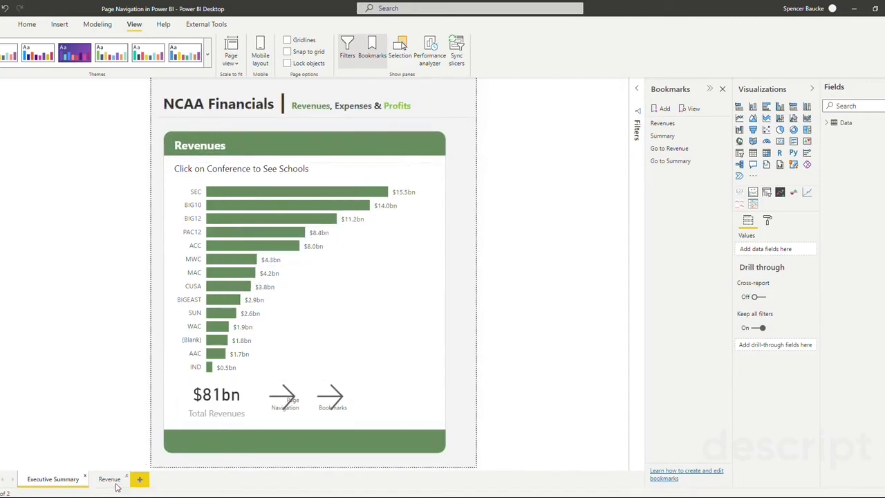
{"action": "left_click", "coordinate": [111, 479]}
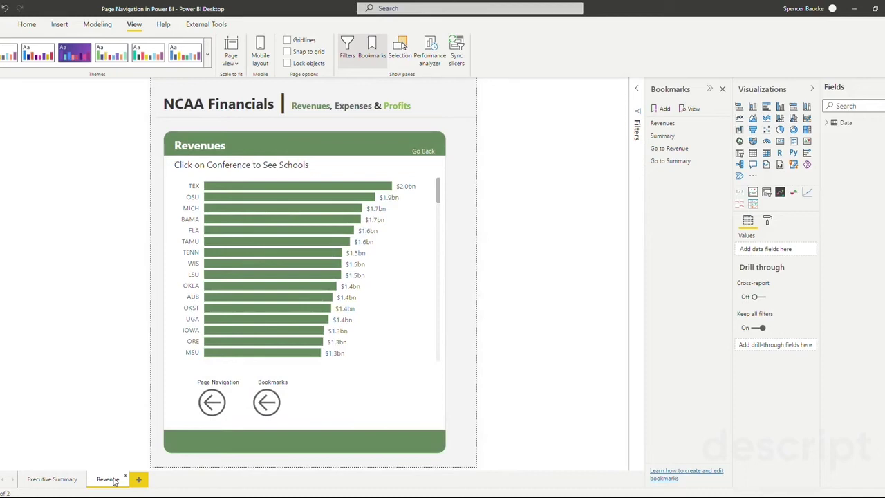
Add Conference Abb from the Data table as the Revenue page's drill-through field
{"action": "left_click", "coordinate": [825, 122]}
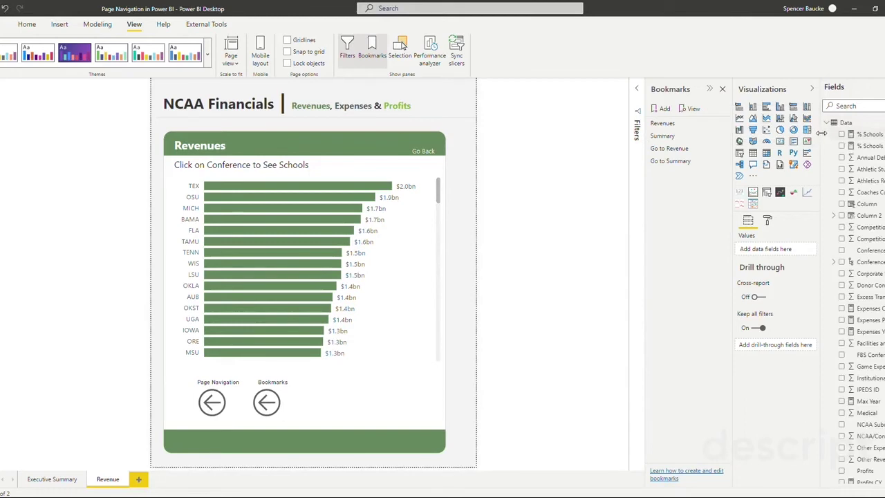
{"action": "left_click_drag", "start_coordinate": [818, 139], "coordinate": [776, 137]}
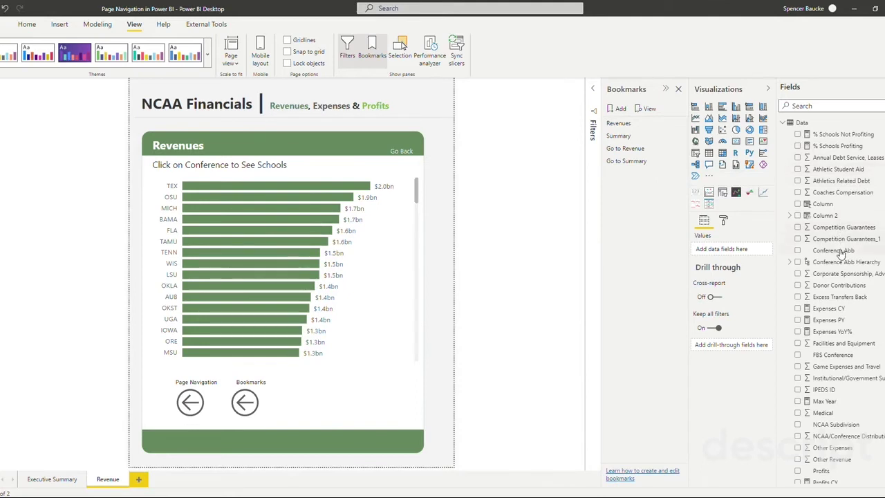
{"action": "left_click_drag", "start_coordinate": [842, 253], "coordinate": [744, 361]}
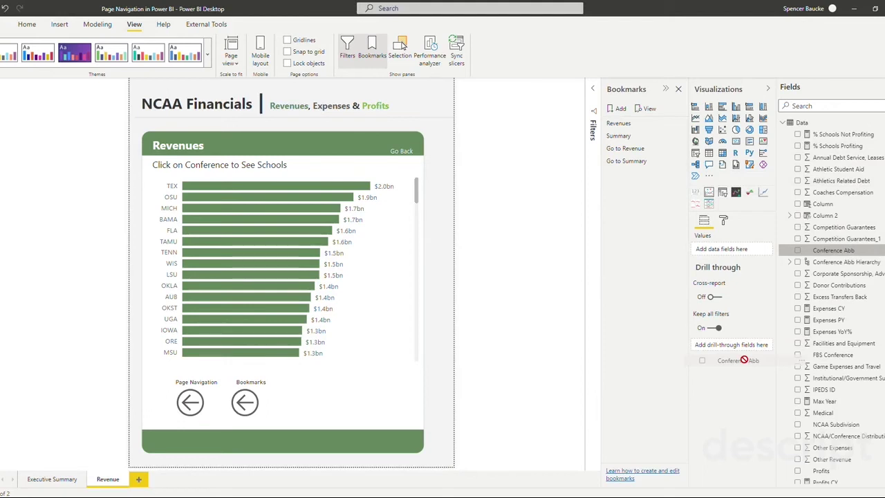
{"action": "left_click_drag", "start_coordinate": [744, 360], "coordinate": [749, 348]}
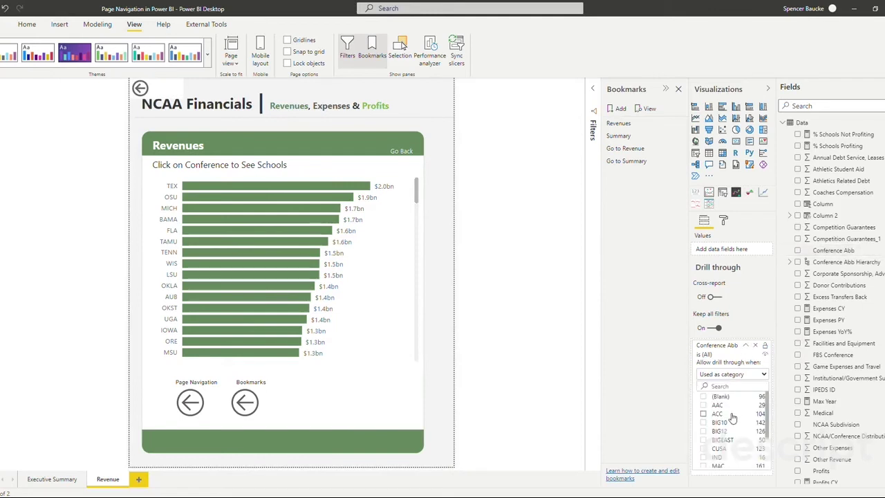
{"action": "scroll", "coordinate": [729, 413], "scroll_direction": "down", "scroll_amount": 1}
{"action": "scroll", "coordinate": [729, 412], "scroll_direction": "up", "scroll_amount": 1}
Move the new back arrow from the top-left to beside the Bookmarks arrow below the chart
{"action": "left_click", "coordinate": [168, 90]}
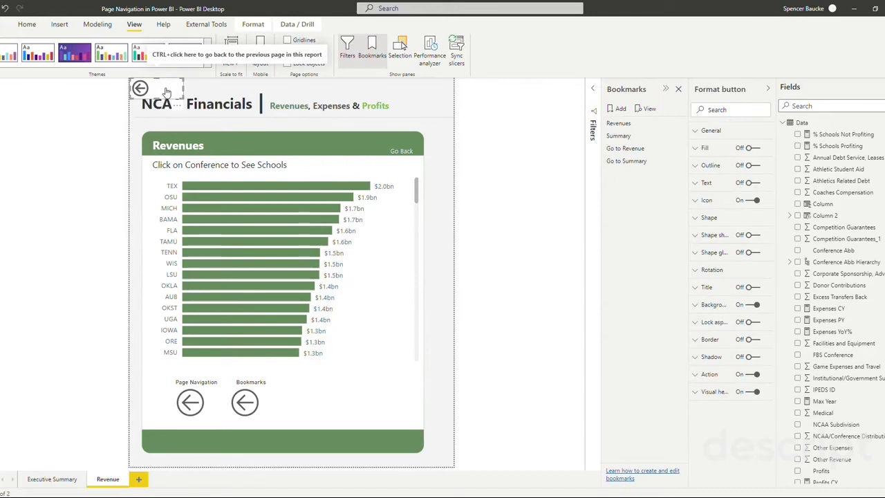
{"action": "left_click_drag", "start_coordinate": [166, 92], "coordinate": [305, 311]}
{"action": "left_click_drag", "start_coordinate": [315, 341], "coordinate": [323, 404]}
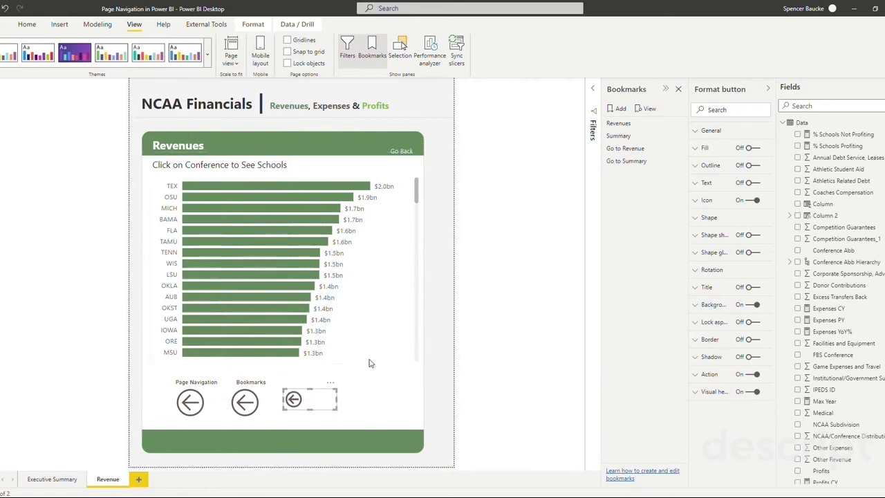
Title the back arrow 'Drill Through', align it with the other arrows, and check its action settings
{"action": "left_click", "coordinate": [750, 287]}
{"action": "left_click", "coordinate": [700, 291]}
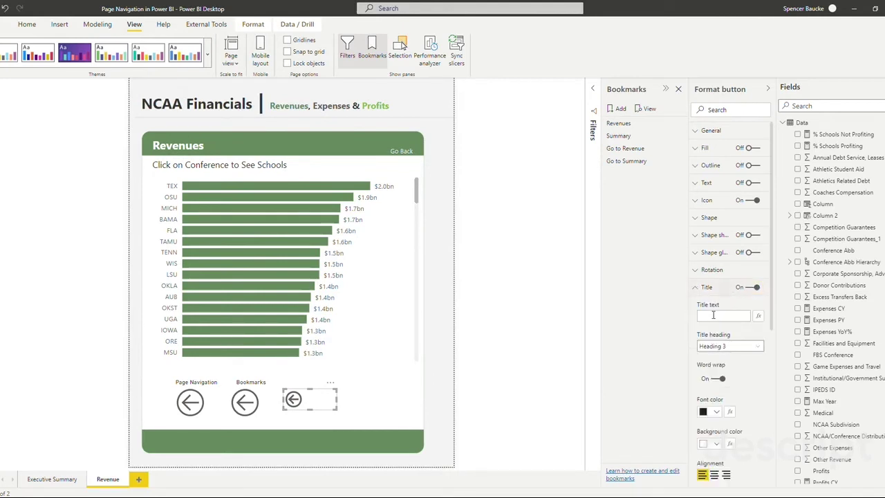
{"action": "left_click", "coordinate": [714, 316]}
{"action": "type", "text": "Drill Through"}
{"action": "left_click", "coordinate": [690, 288]}
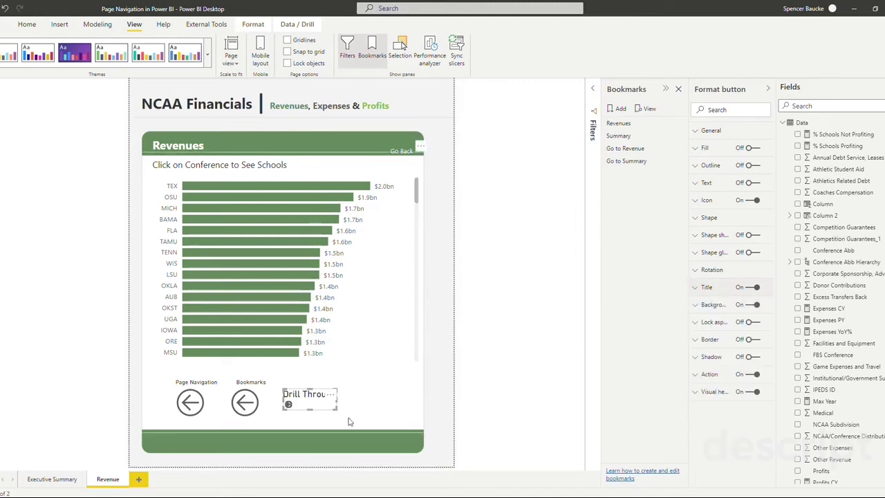
{"action": "mouse_move", "coordinate": [358, 412]}
{"action": "left_mouse_down"}
{"action": "mouse_move", "coordinate": [342, 402]}
{"action": "mouse_move", "coordinate": [359, 406]}
{"action": "left_mouse_up"}
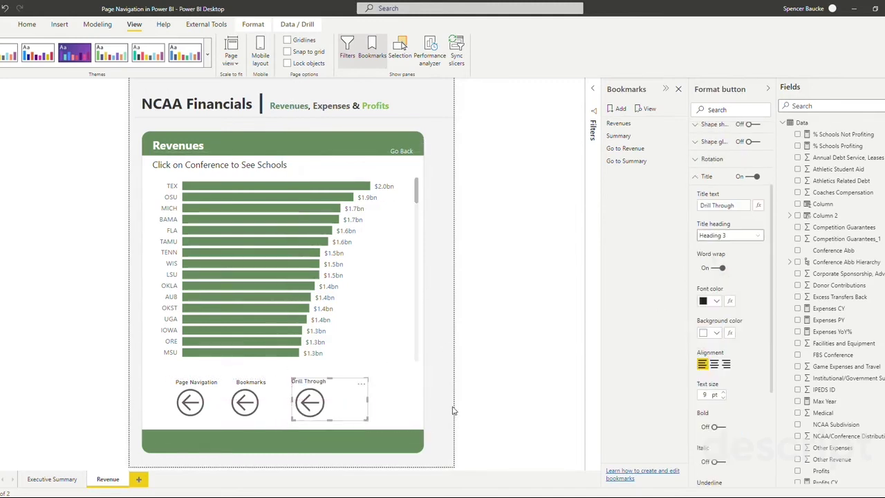
{"action": "left_click", "coordinate": [453, 411]}
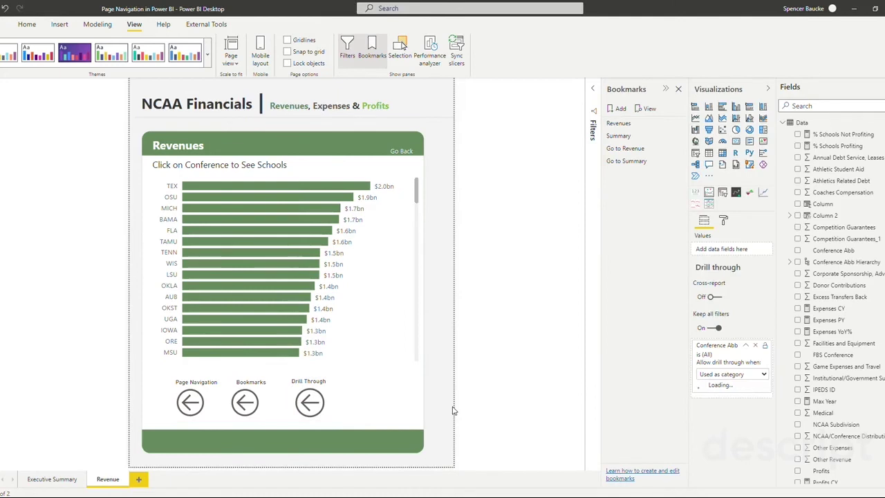
{"action": "left_click", "coordinate": [338, 386]}
{"action": "left_click", "coordinate": [711, 375]}
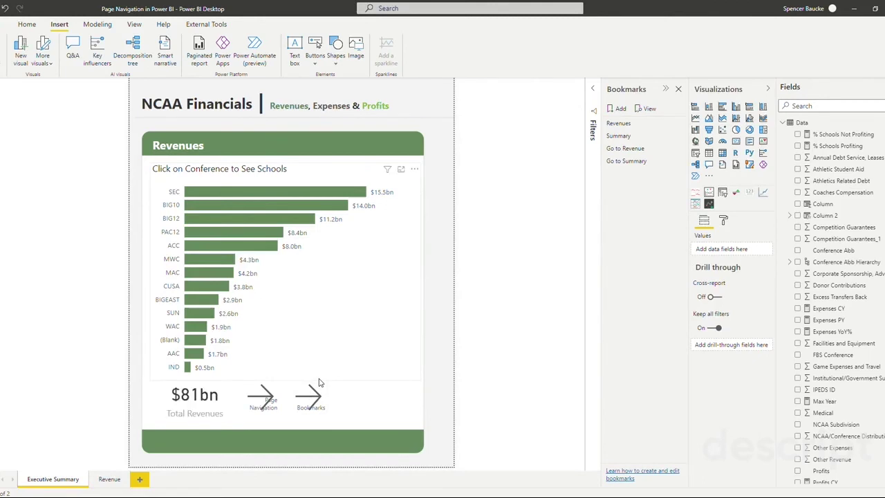
Duplicate the Bookmarks arrow button and place the copy to its right
{"action": "left_click", "coordinate": [311, 399]}
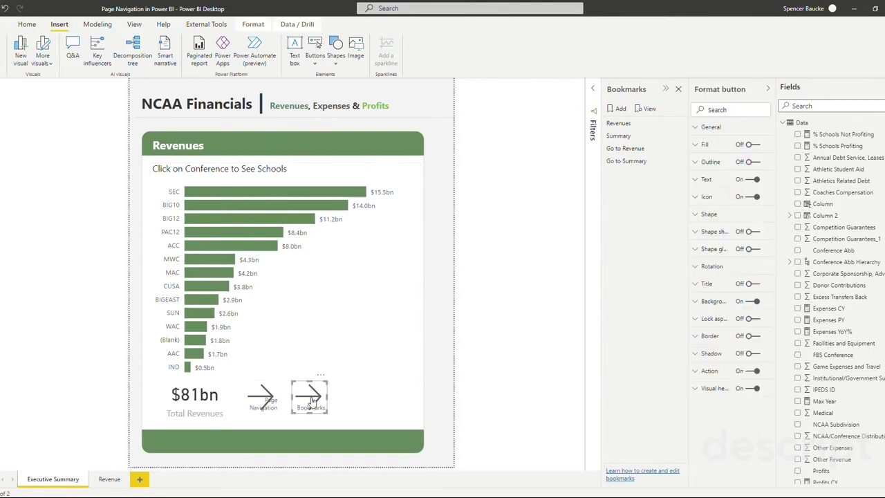
{"action": "key", "text": "ctrl+c"}
{"action": "key", "text": "ctrl+v"}
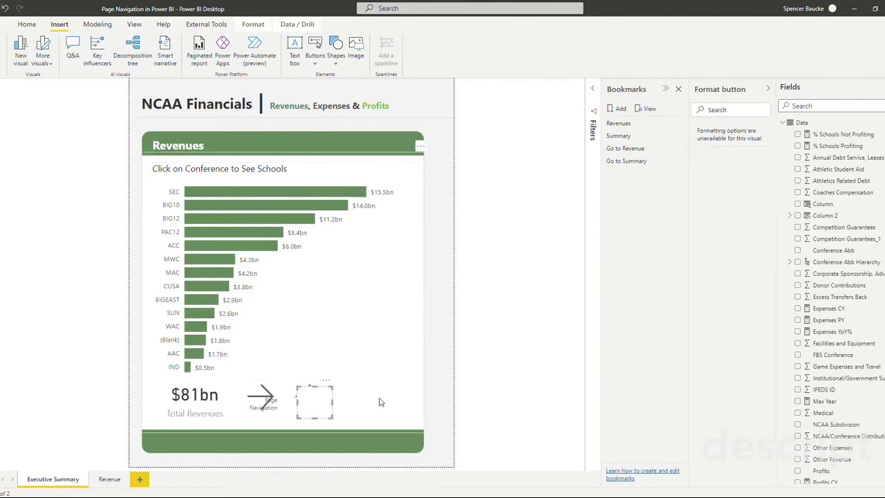
{"action": "left_click_drag", "start_coordinate": [346, 399], "coordinate": [345, 399]}
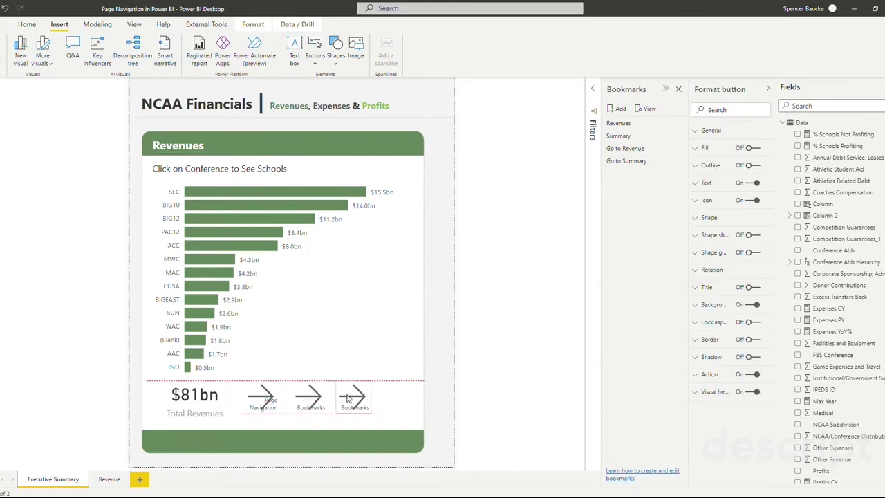
Set the copy's action to Drill through with destination Revenue, then select the SEC bar
{"action": "left_click", "coordinate": [710, 375]}
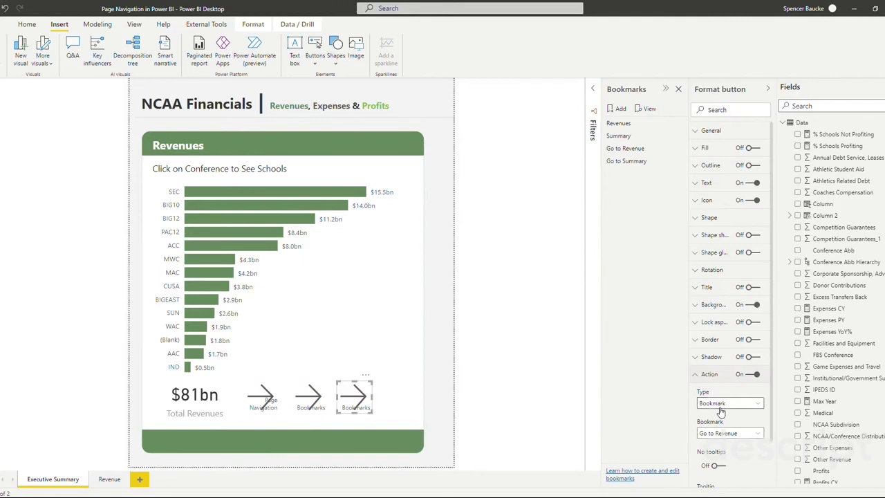
{"action": "left_click", "coordinate": [723, 404]}
{"action": "left_click", "coordinate": [721, 437]}
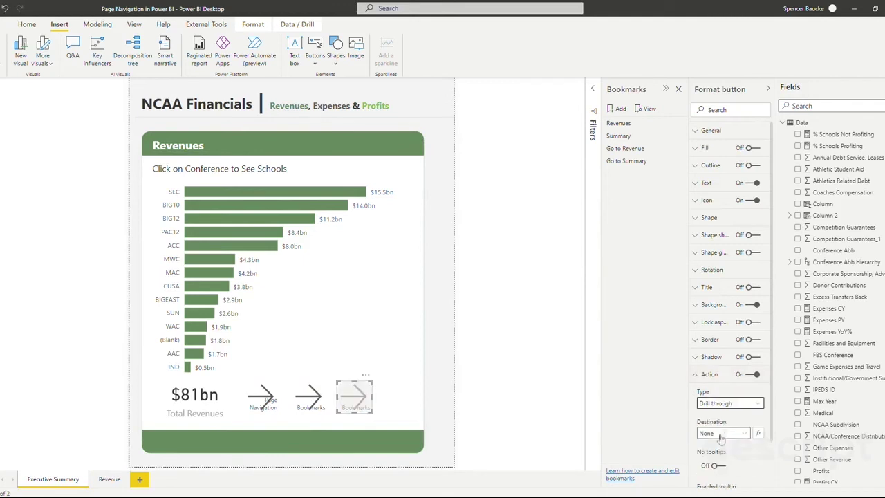
{"action": "left_click", "coordinate": [721, 434]}
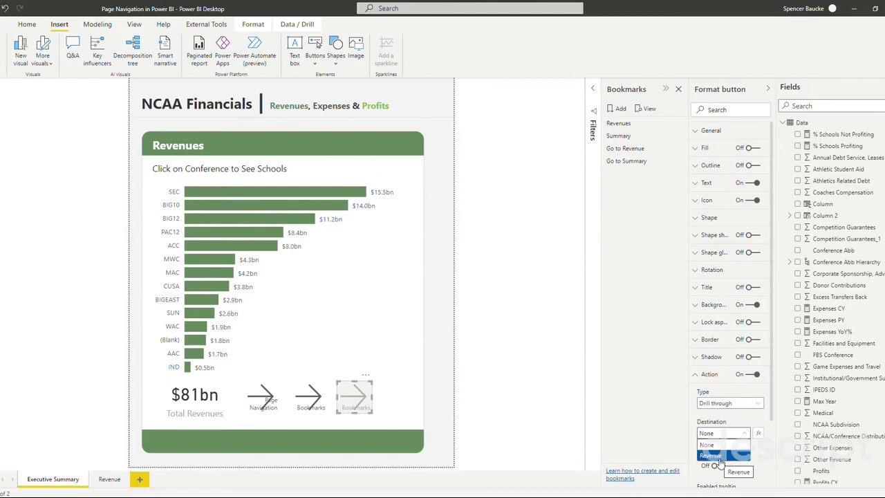
{"action": "left_click", "coordinate": [719, 460]}
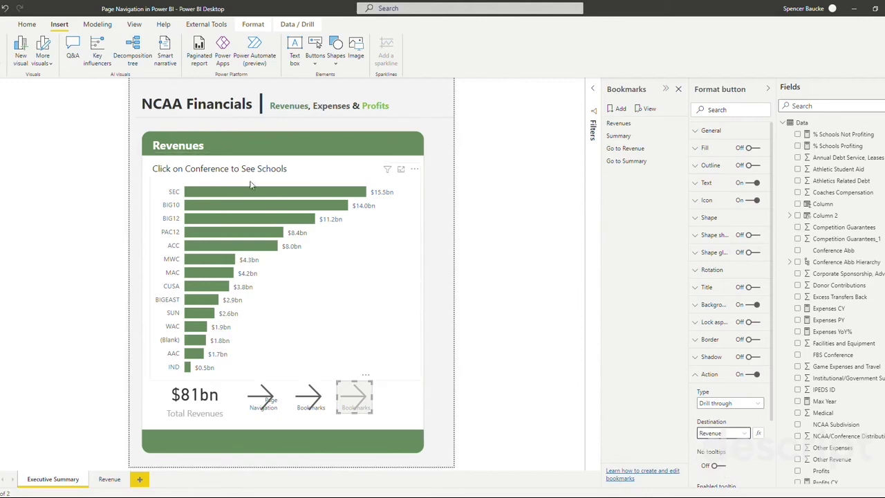
{"action": "left_click", "coordinate": [216, 192]}
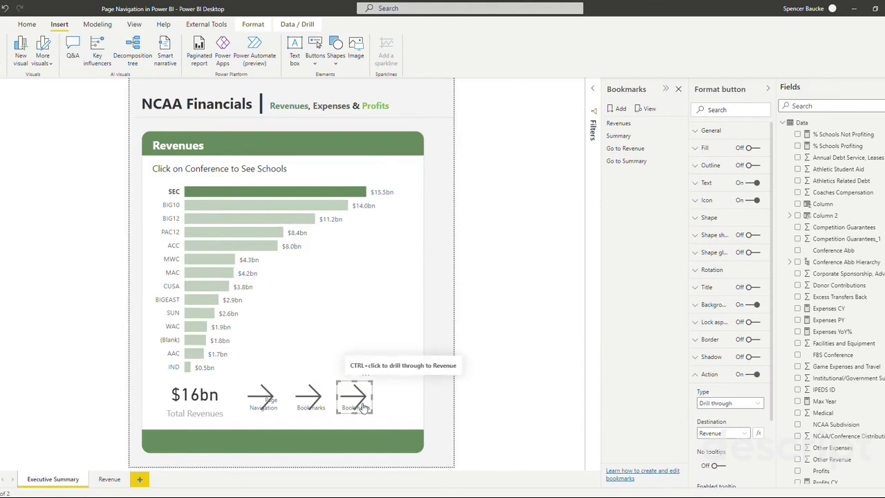
Reselect the SEC bar and follow the drill-through arrow to Revenue, showing BAMA down to MIZZ
{"action": "left_click", "coordinate": [359, 222]}
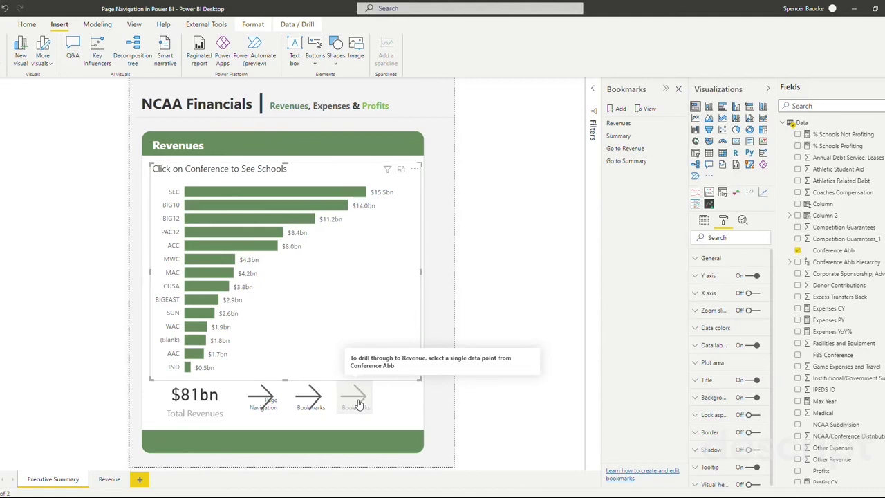
{"action": "left_click", "coordinate": [335, 196]}
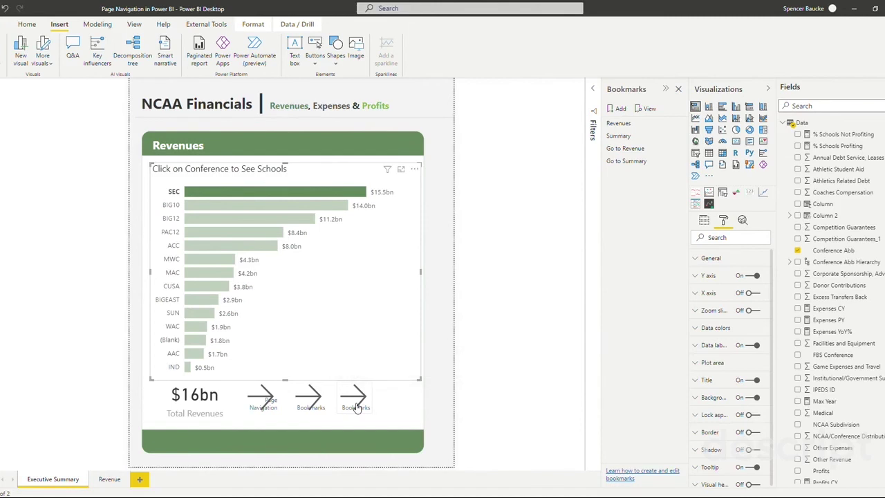
{"action": "left_click", "coordinate": [355, 407], "text": "ctrl"}
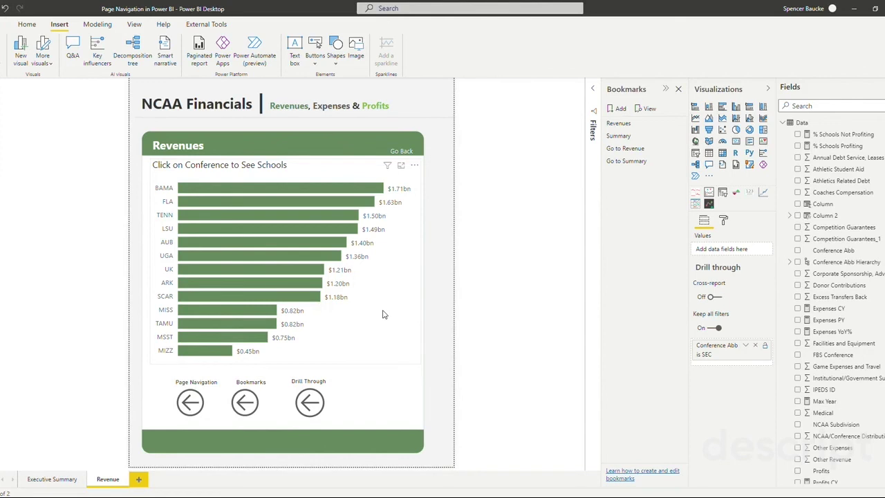
On Executive Summary, change the third arrow's button text from Bookmarks to 'Drill Through'
{"action": "left_click", "coordinate": [310, 403], "text": "ctrl"}
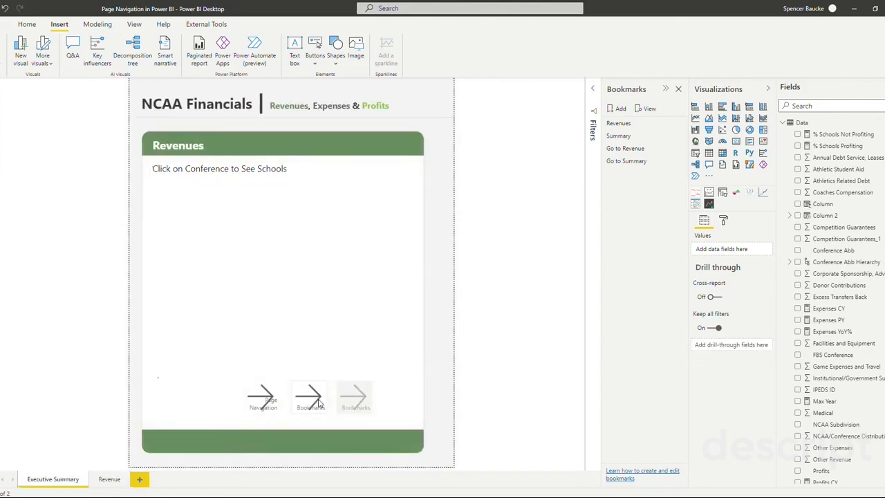
{"action": "left_click", "coordinate": [367, 408]}
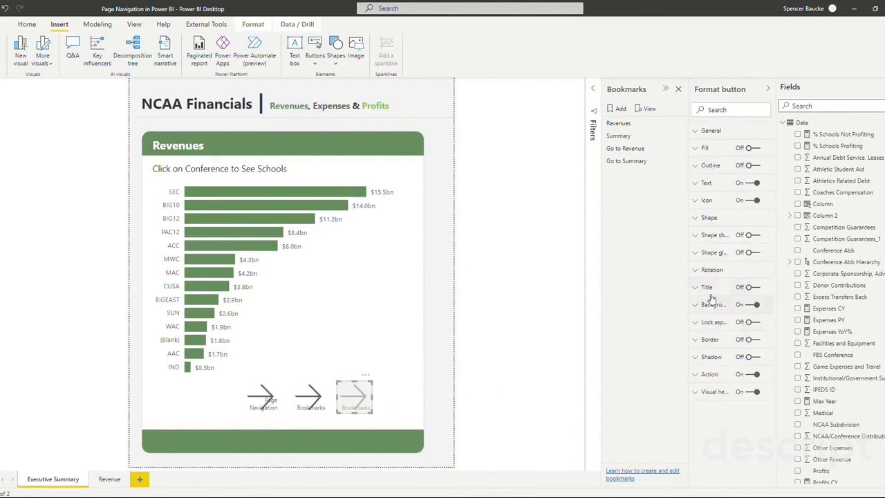
{"action": "left_click", "coordinate": [705, 184]}
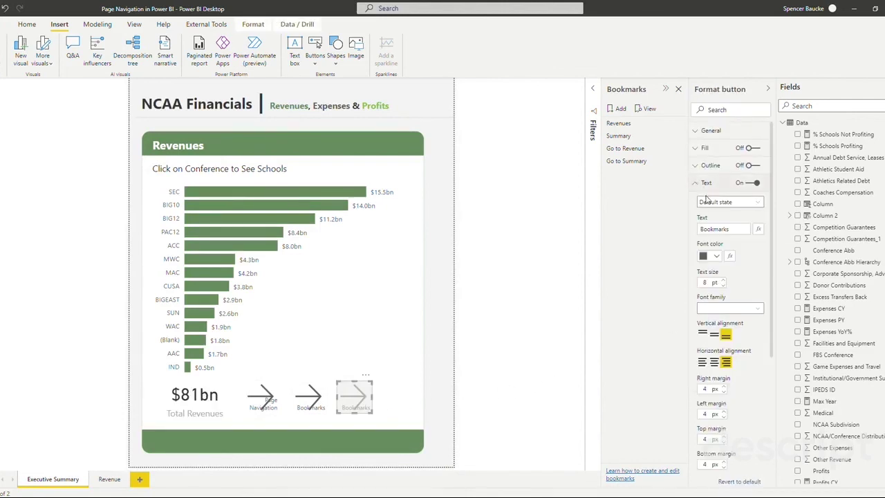
{"action": "left_click", "coordinate": [731, 230]}
{"action": "key", "text": "ctrl+a"}
{"action": "type", "text": "Dri"}
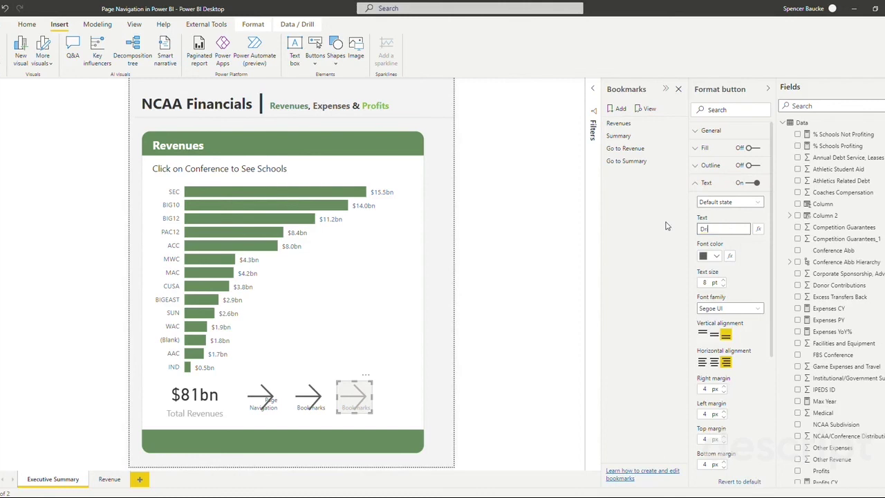
{"action": "type", "text": "ll Through"}
Select the BIG10 bar and drill through to Revenue, listing OSU at $1.87bn down to RUTG
{"action": "left_click", "coordinate": [251, 202]}
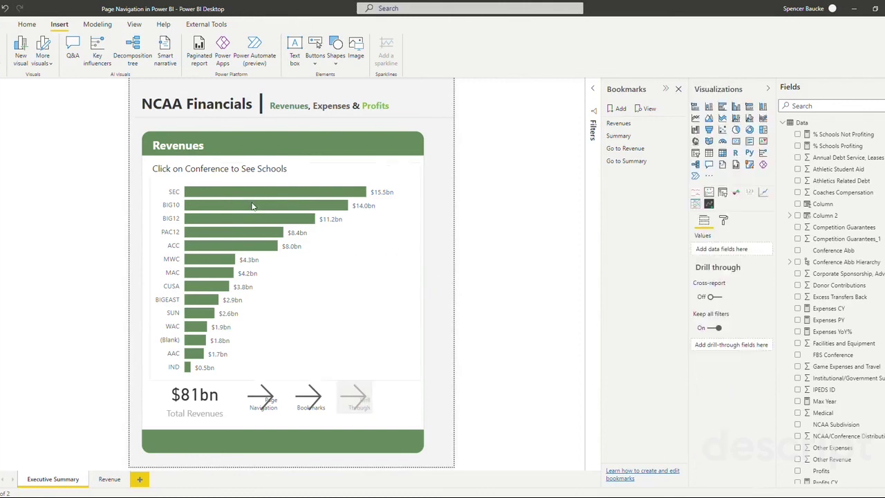
{"action": "left_click", "coordinate": [255, 207]}
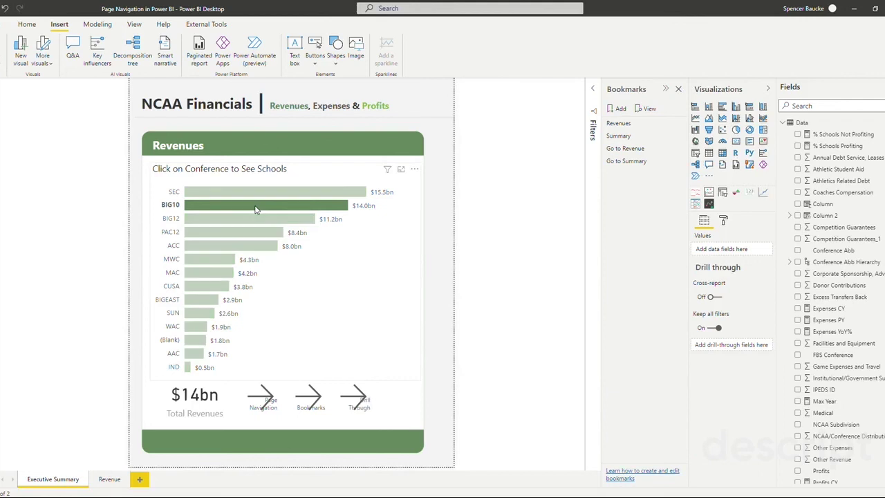
{"action": "left_click", "coordinate": [358, 406], "text": "ctrl"}
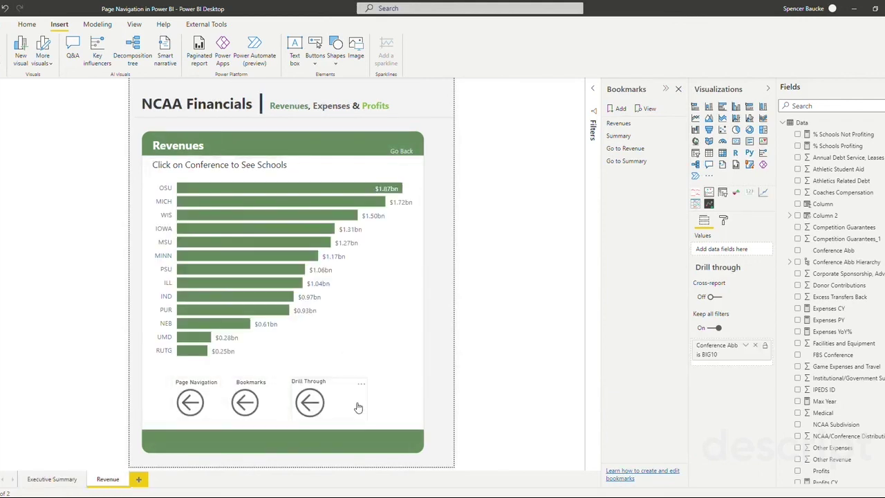